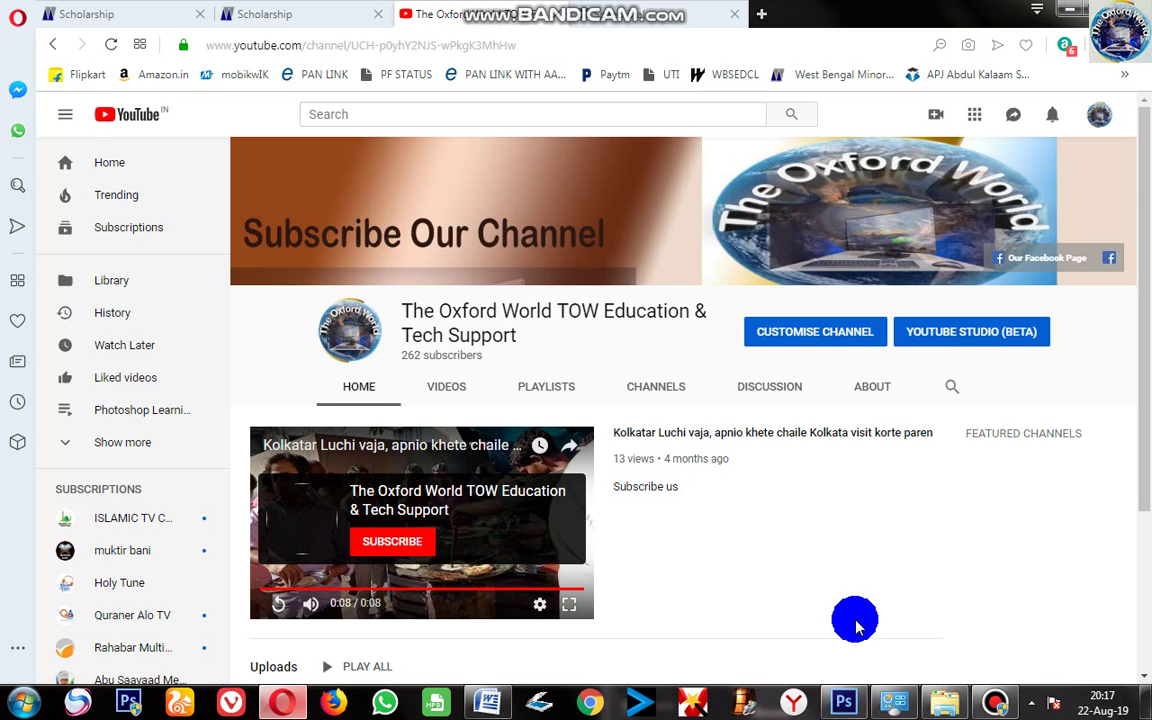
# - Switch to Photoshop, showing the rose-border frame with its blue 222 × 276 px rectangle
pyautogui.click(842, 703)
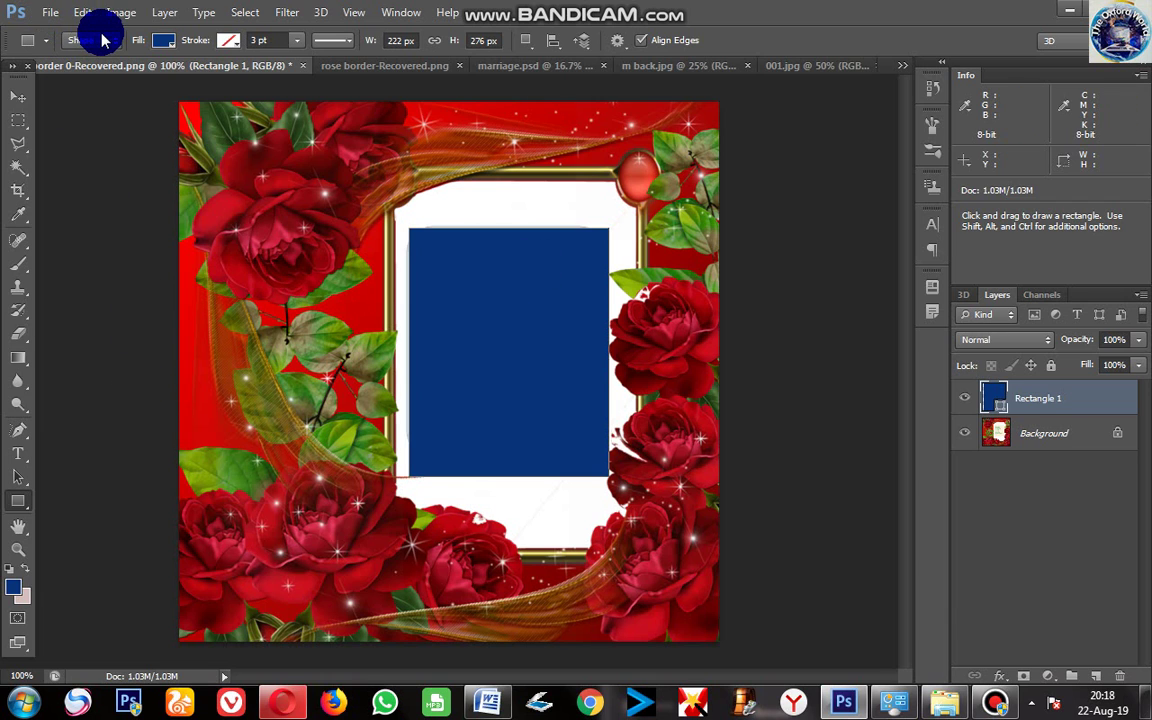
# - Open the 001.jpg portrait from the Desktop as a new document
pyautogui.click(52, 13)
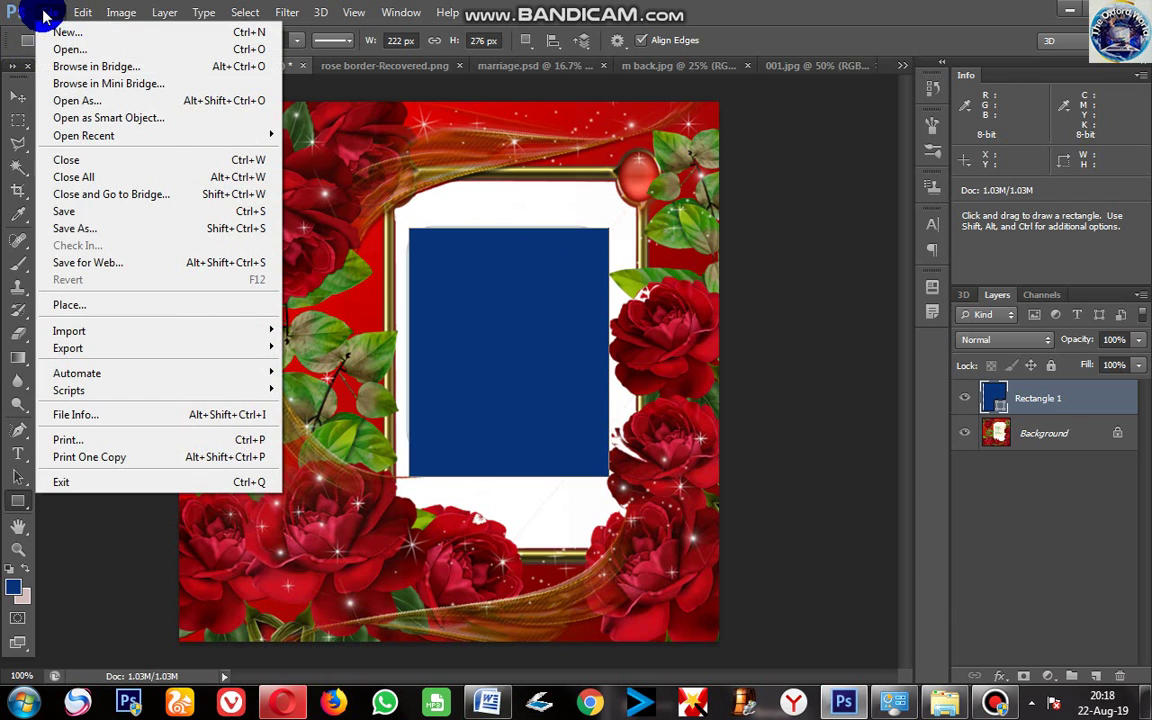
pyautogui.click(78, 49)
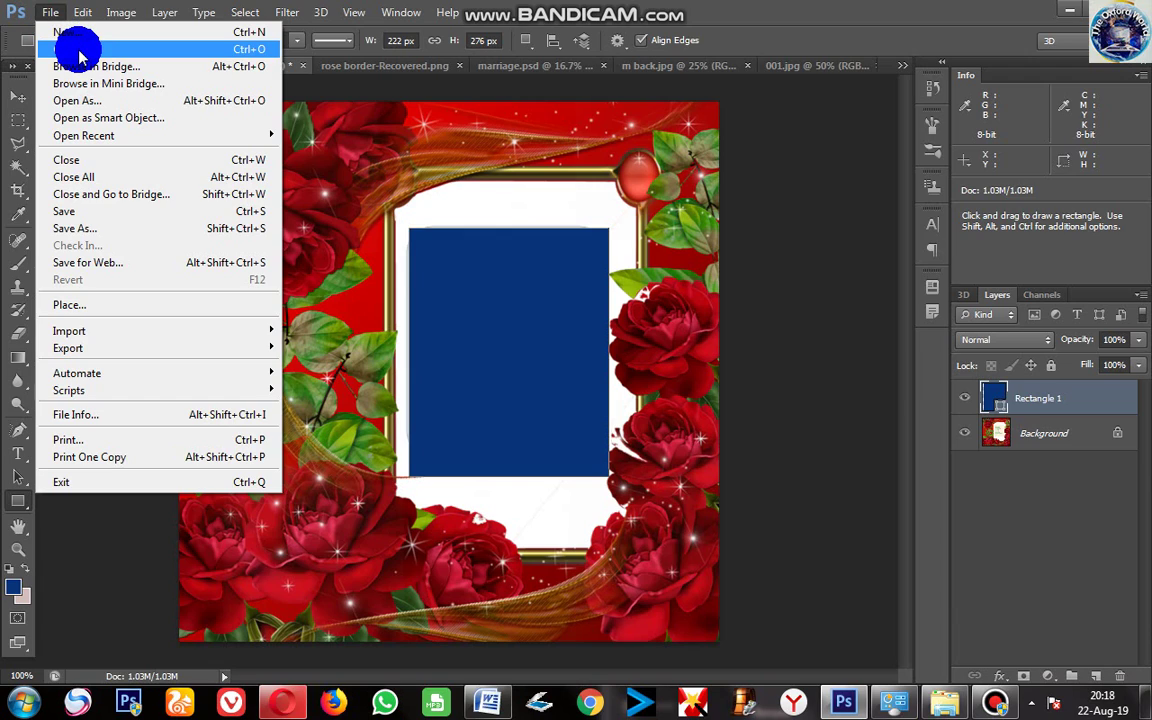
pyautogui.click(78, 49)
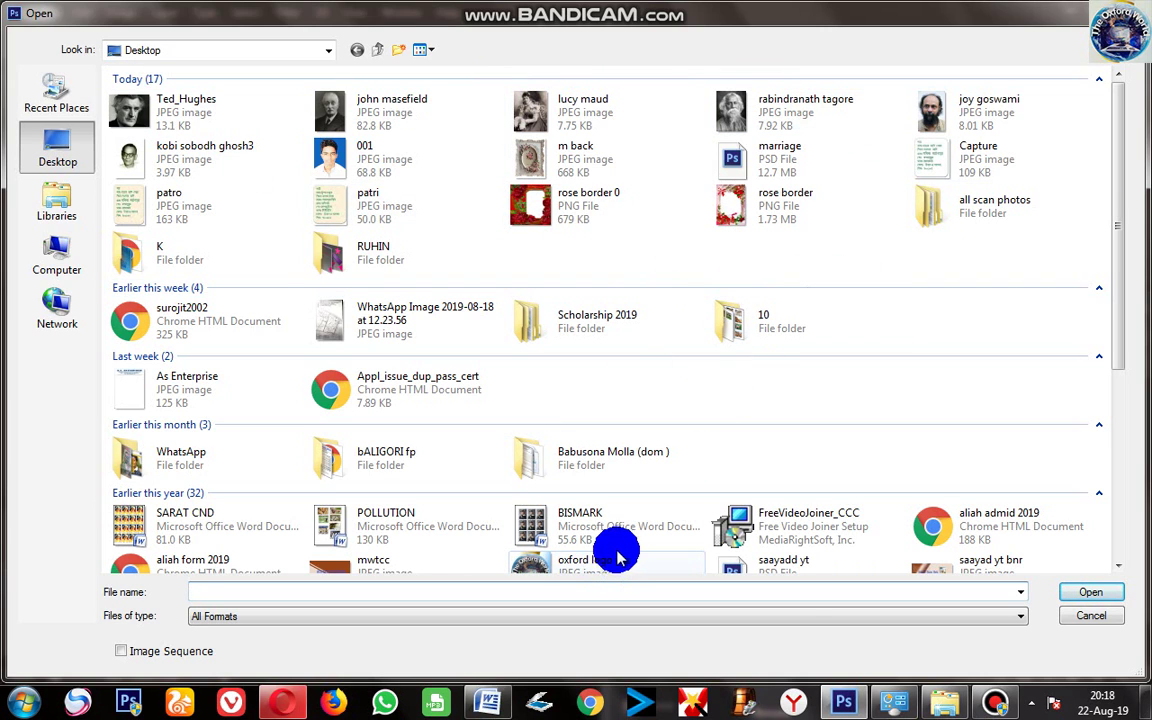
pyautogui.scroll(-5, 800, 310)
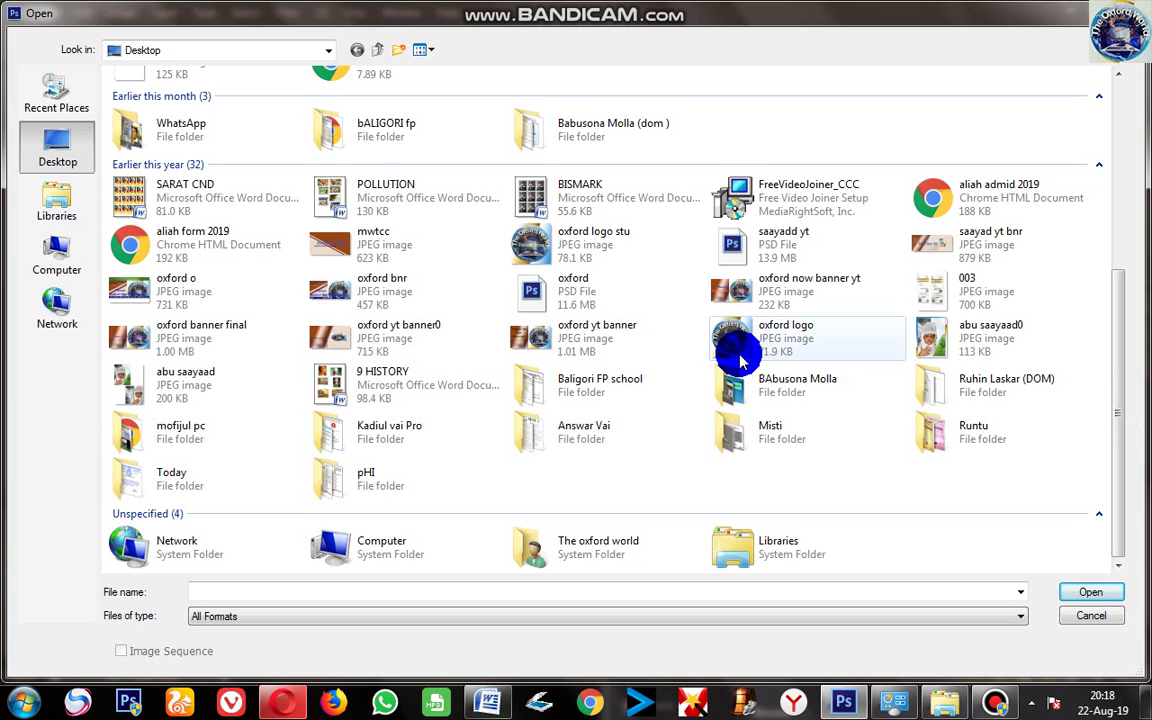
pyautogui.scroll(2, 272, 365)
pyautogui.scroll(2, 270, 365)
pyautogui.scroll(1, 360, 380)
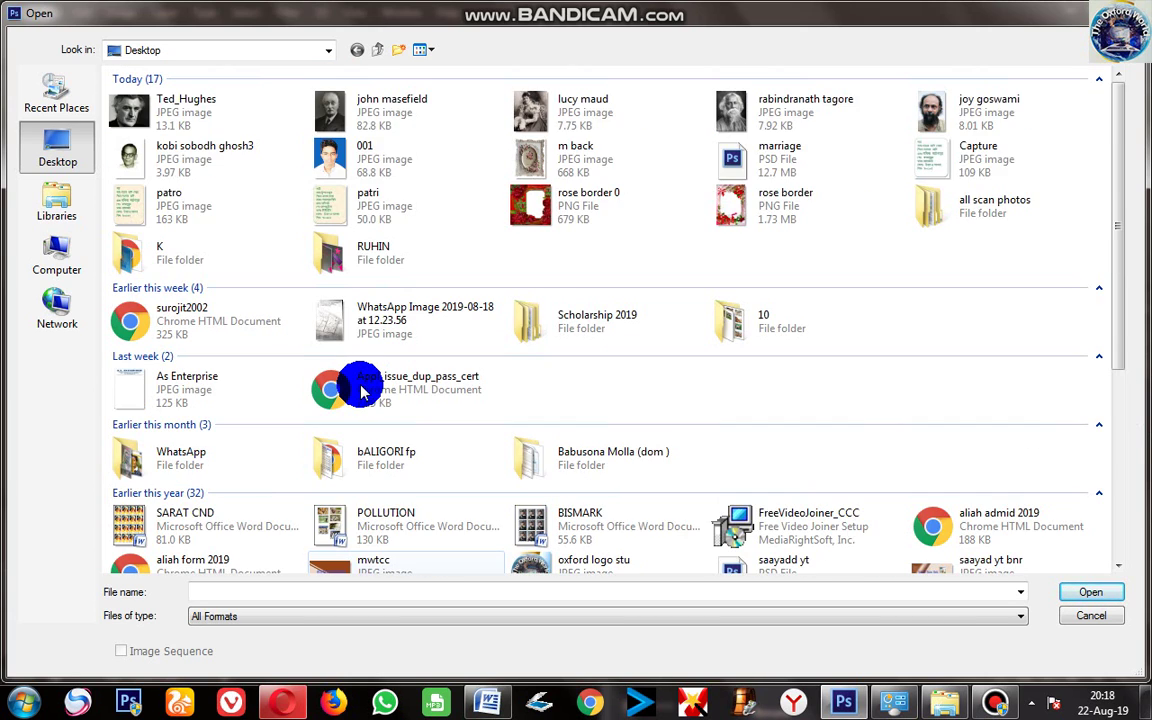
pyautogui.click(355, 160)
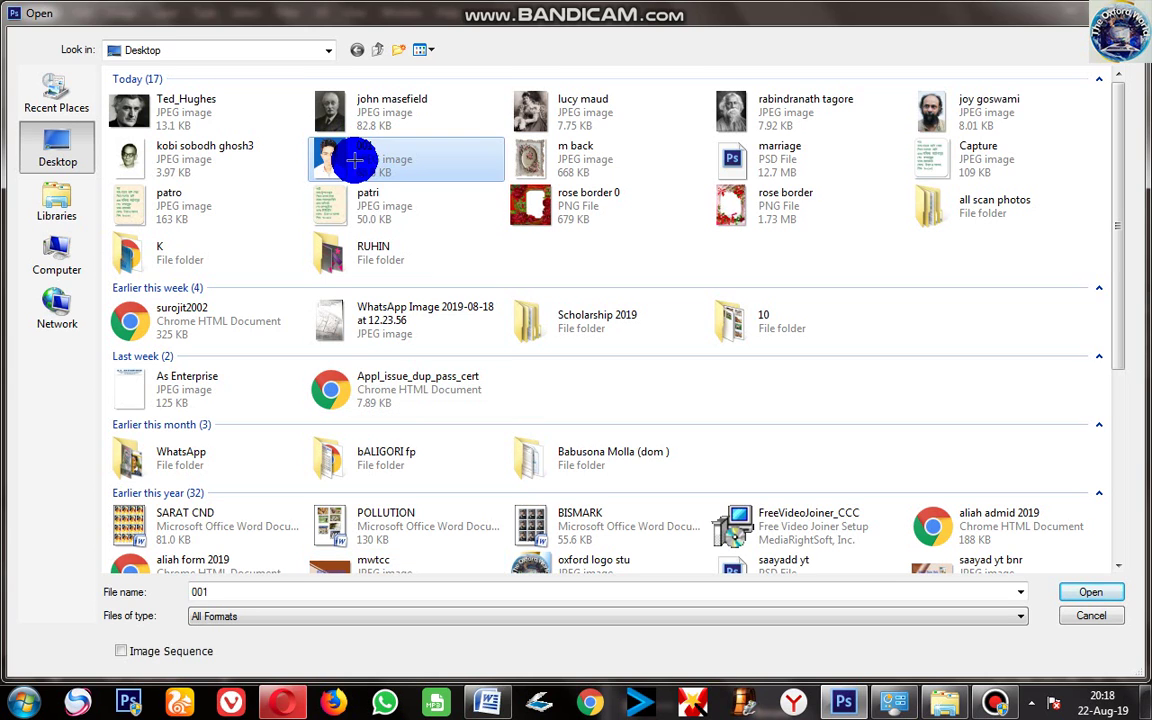
pyautogui.doubleClick(355, 160)
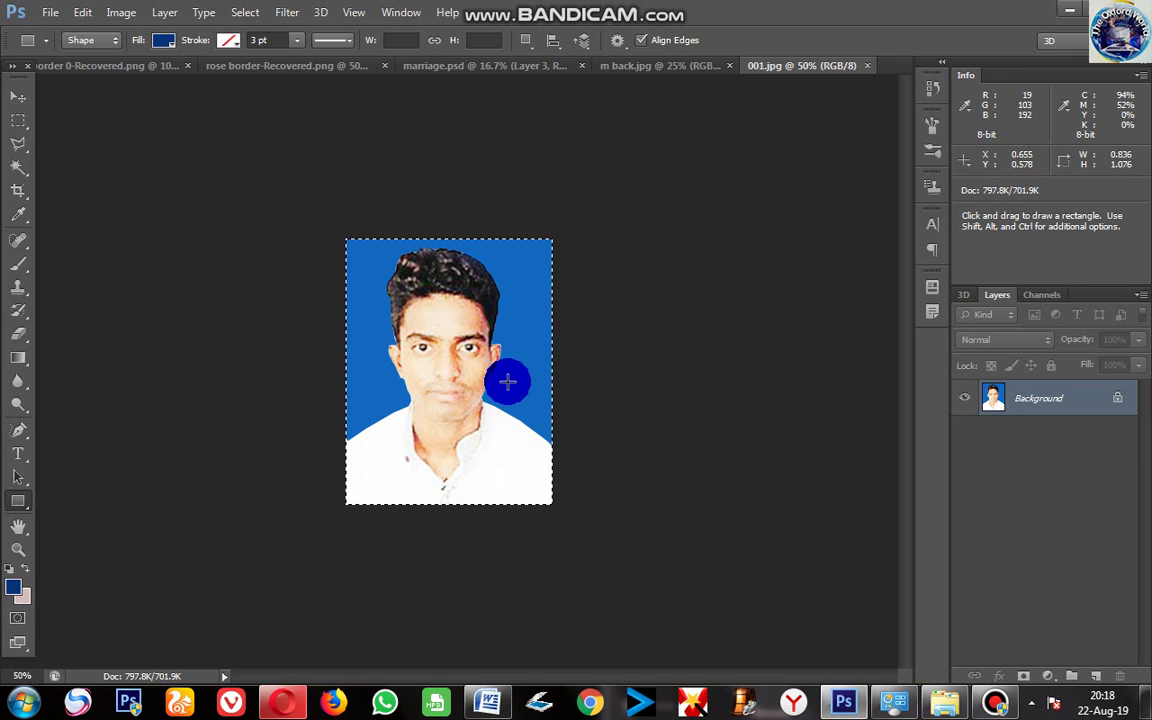
# - Go back through the document tabs to the red rose border file
pyautogui.click(630, 66)
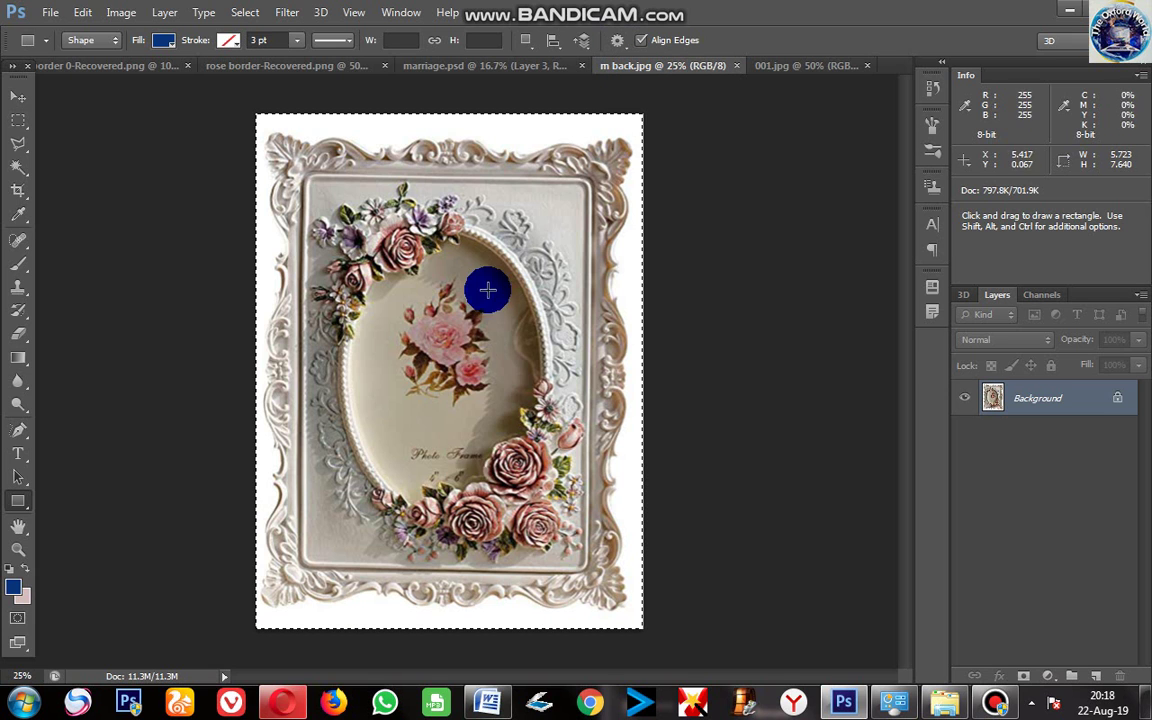
pyautogui.click(548, 67)
pyautogui.click(322, 67)
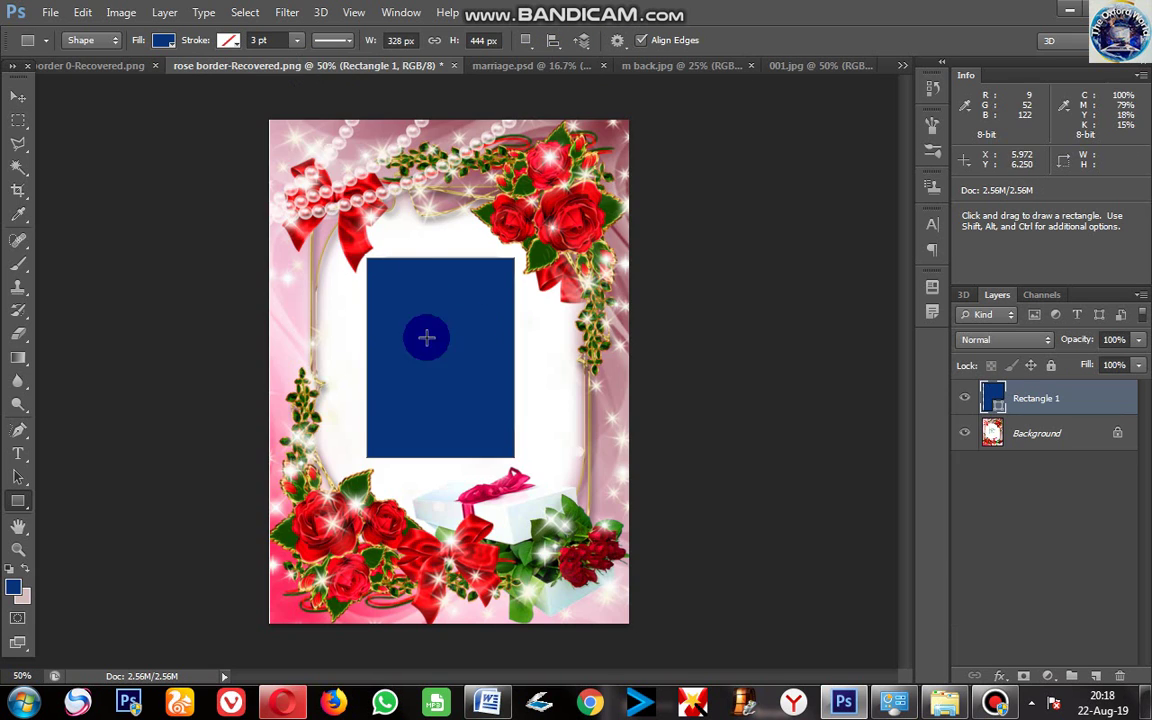
pyautogui.click(77, 66)
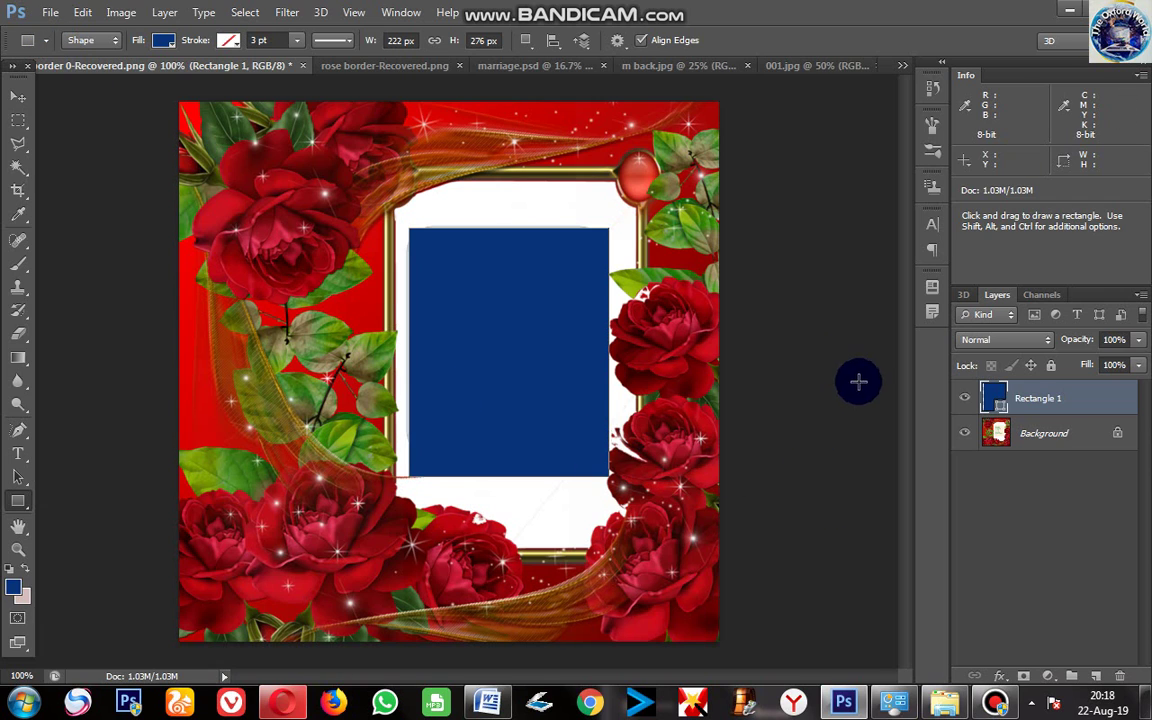
# - Open the bearded man's portrait JPEG from the Desktop as its own document
pyautogui.click(48, 14)
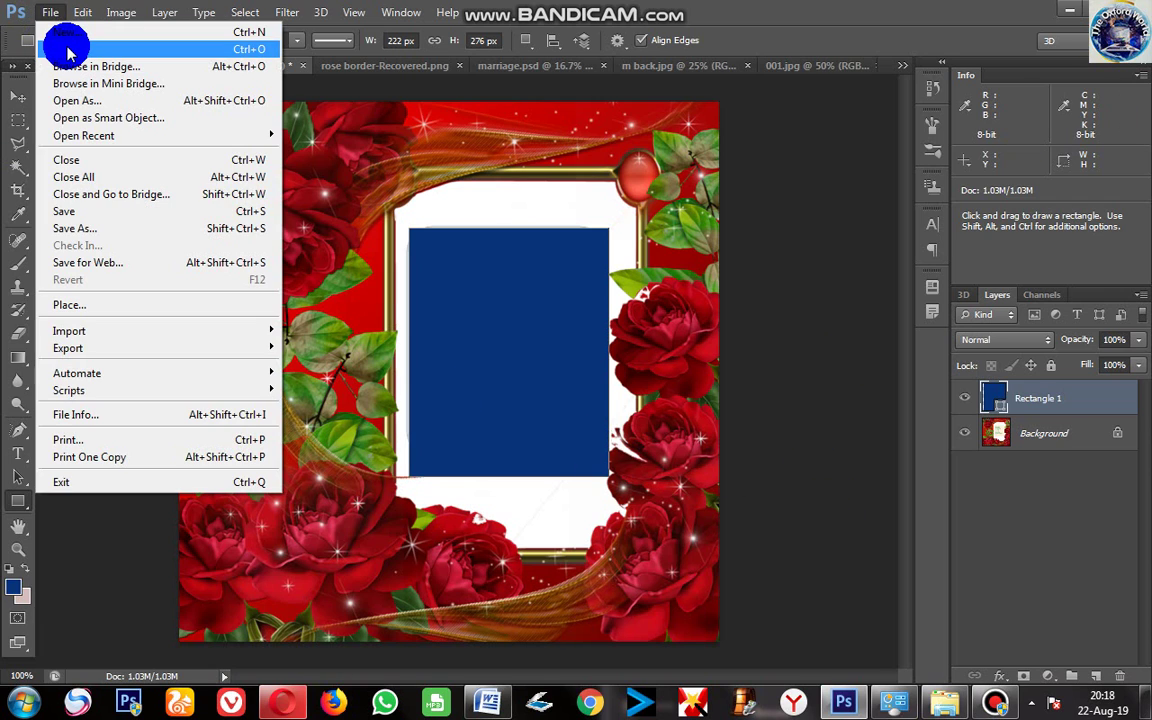
pyautogui.click(68, 50)
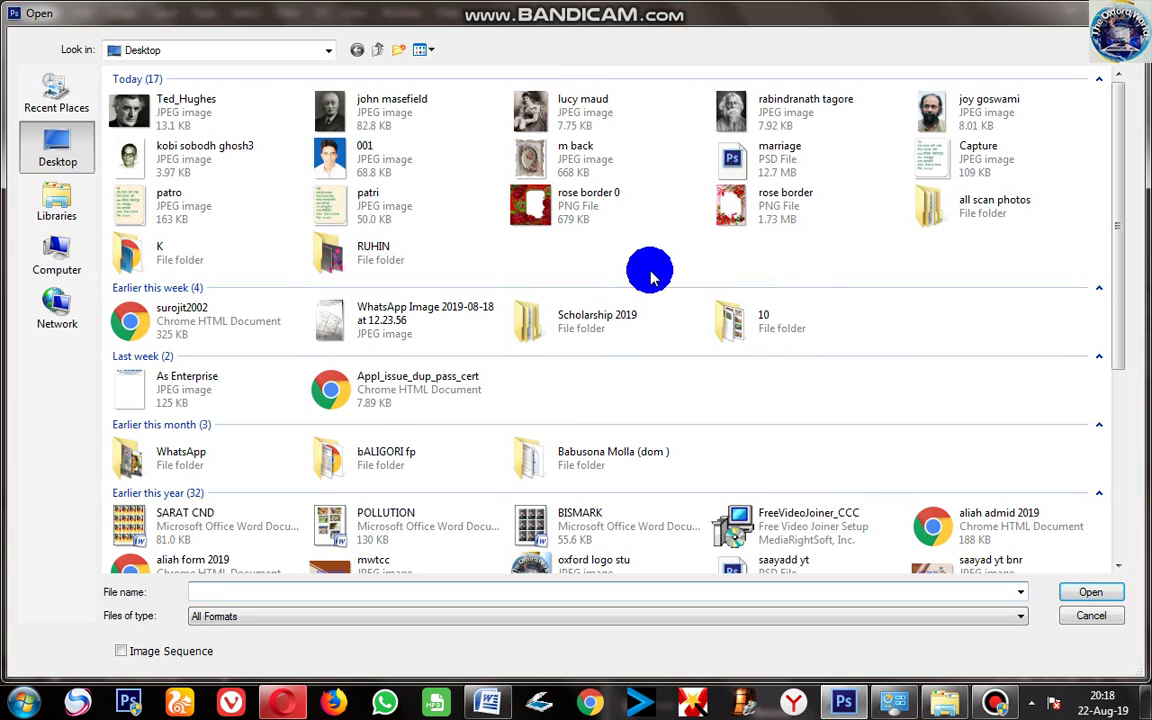
pyautogui.click(950, 117)
pyautogui.doubleClick(950, 117)
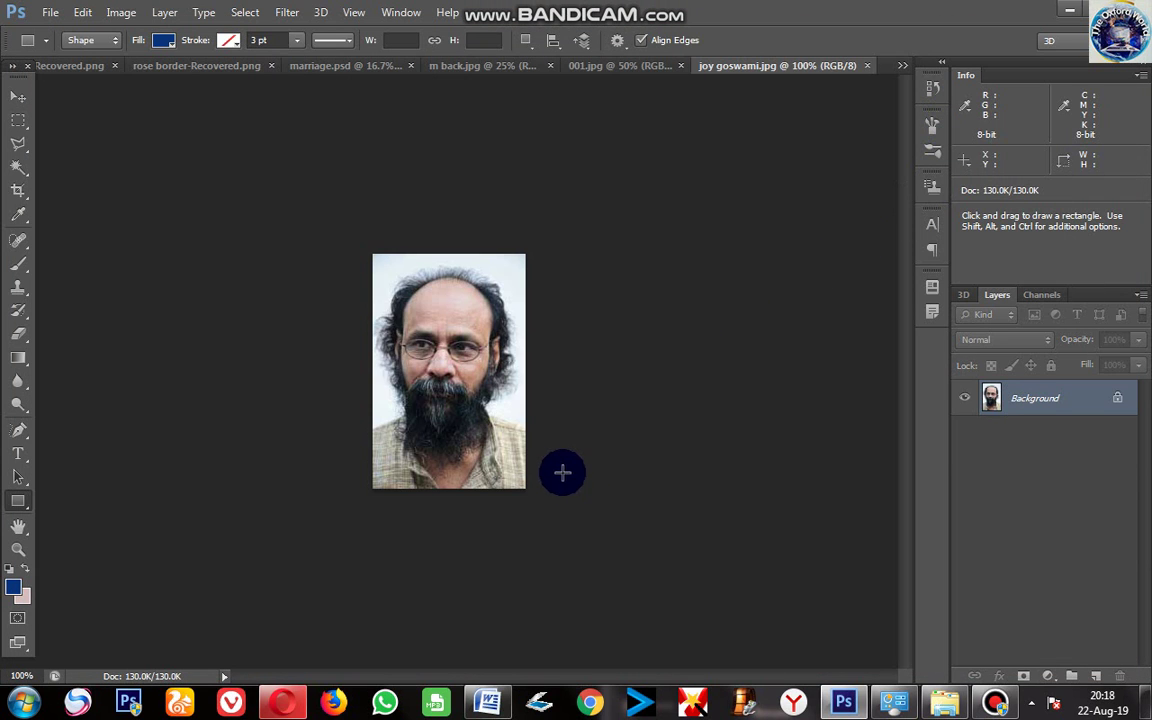
pyautogui.click(50, 12)
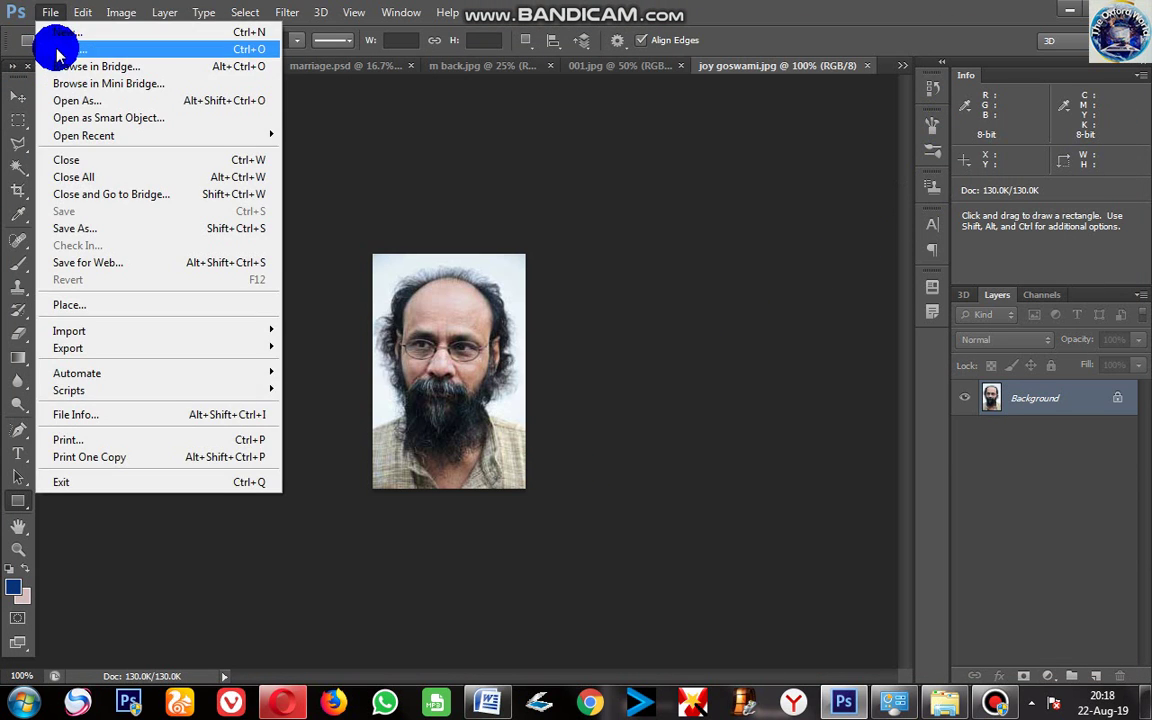
pyautogui.click(50, 48)
pyautogui.click(944, 118)
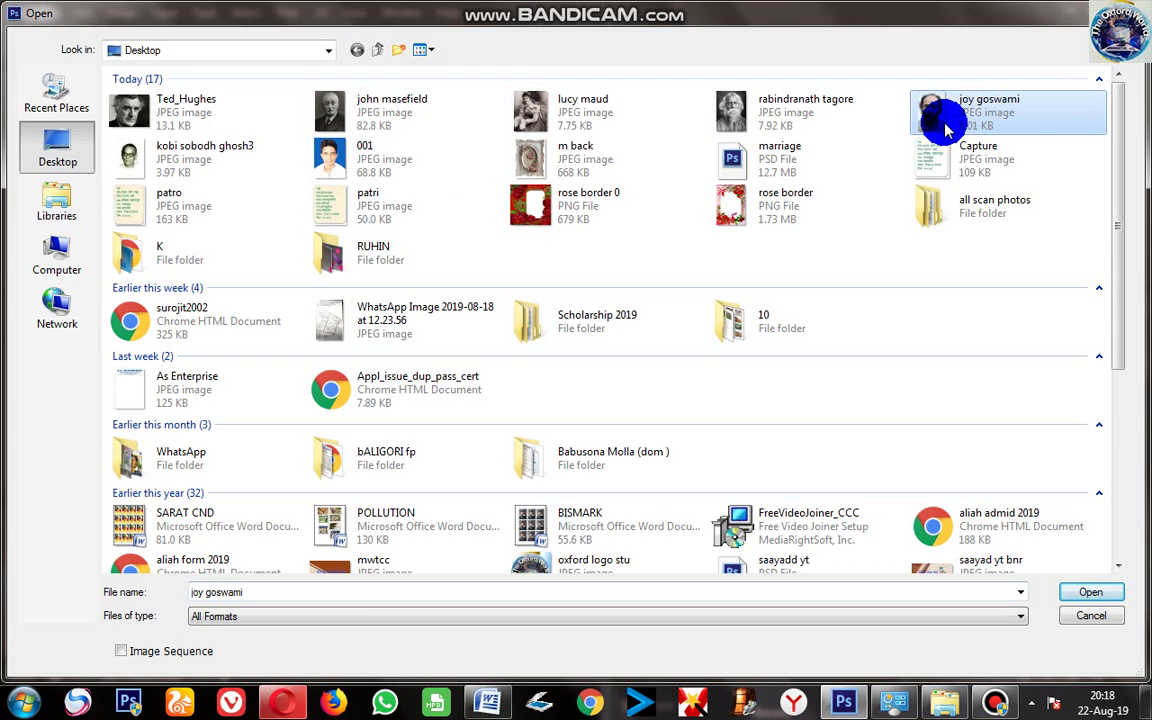
pyautogui.click(1093, 593)
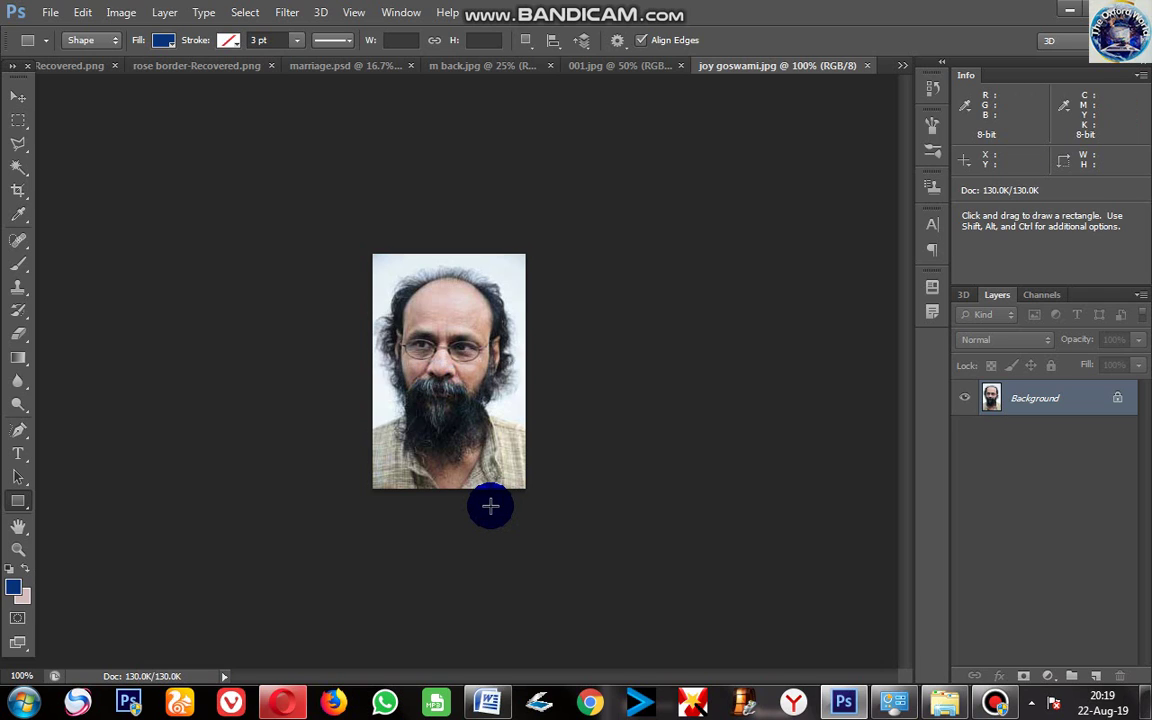
# - Bring up the Black & White adjustment on the portrait with Ctrl+Alt+Shift+B
pyautogui.press('ctrl')
pyautogui.press('alt')
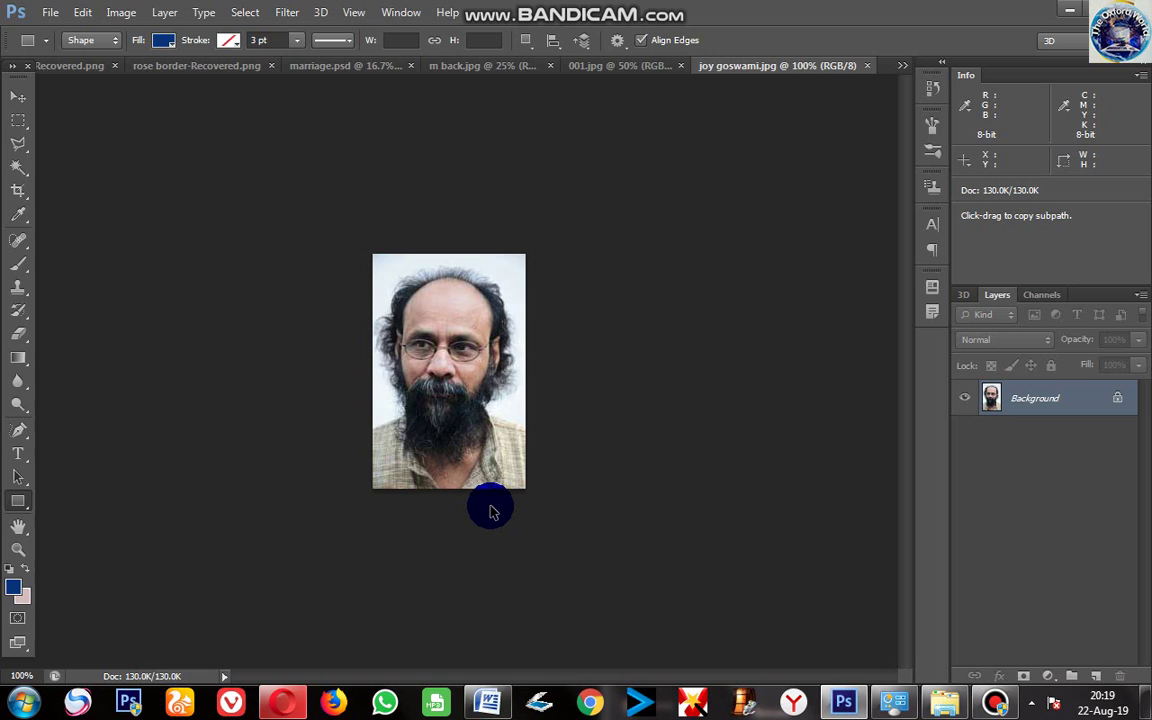
pyautogui.press('shift')
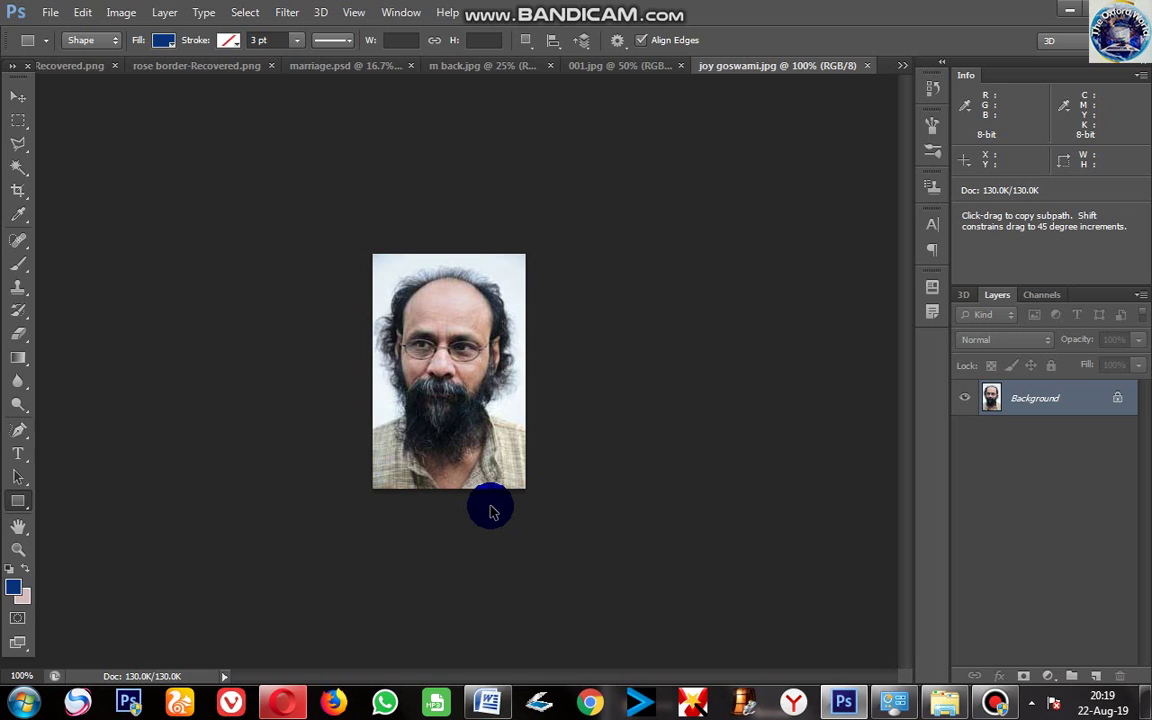
pyautogui.press('ctrl')
pyautogui.press('alt')
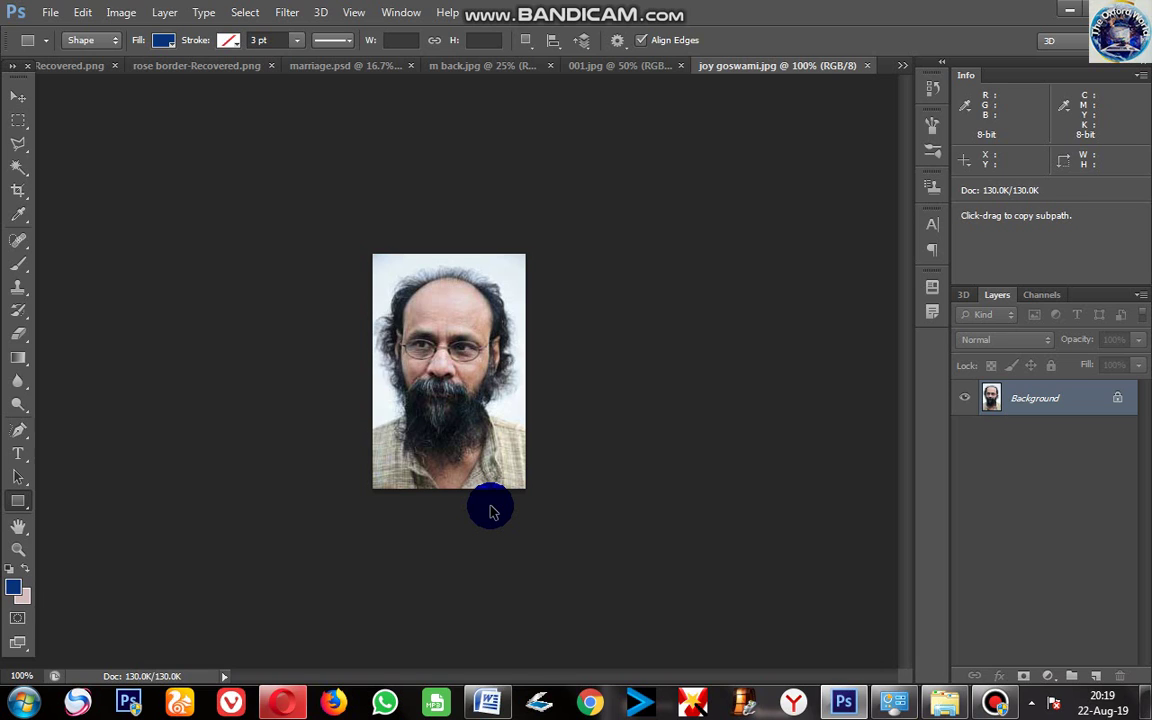
pyautogui.hotkey('ctrl', 'alt', 'shift', 'b')
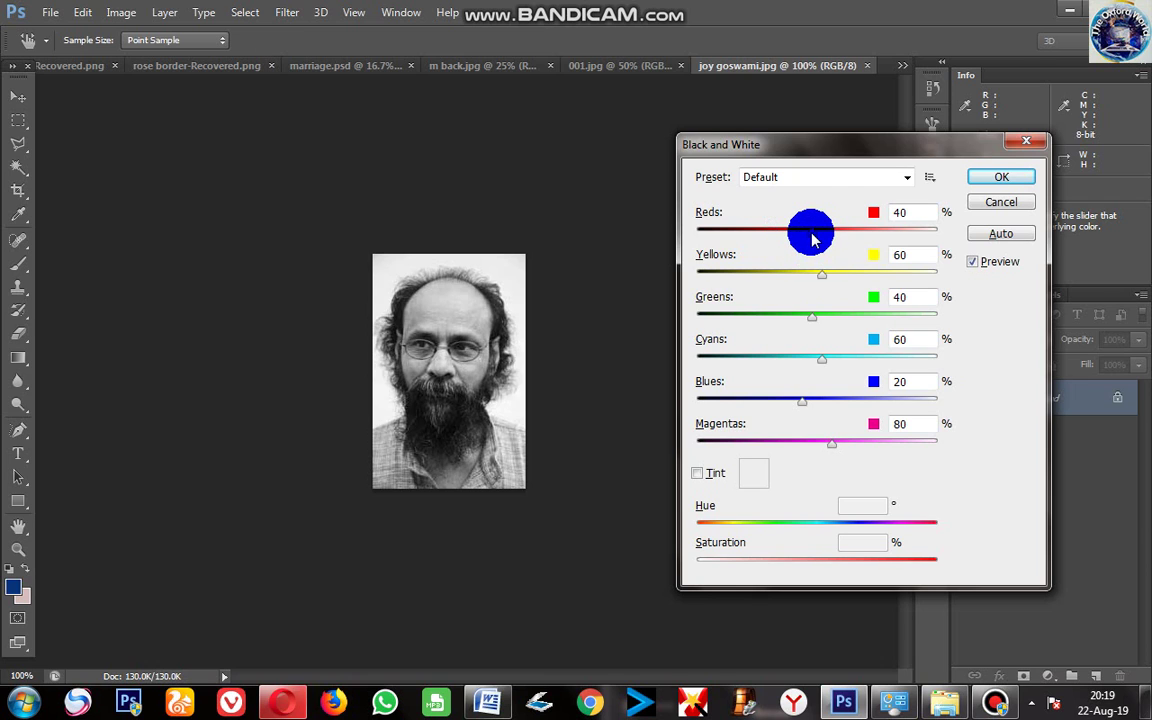
# - Try several Reds and Blues slider mixes, then cancel without applying them
pyautogui.moveTo(812, 236); pyautogui.dragTo(692, 236)
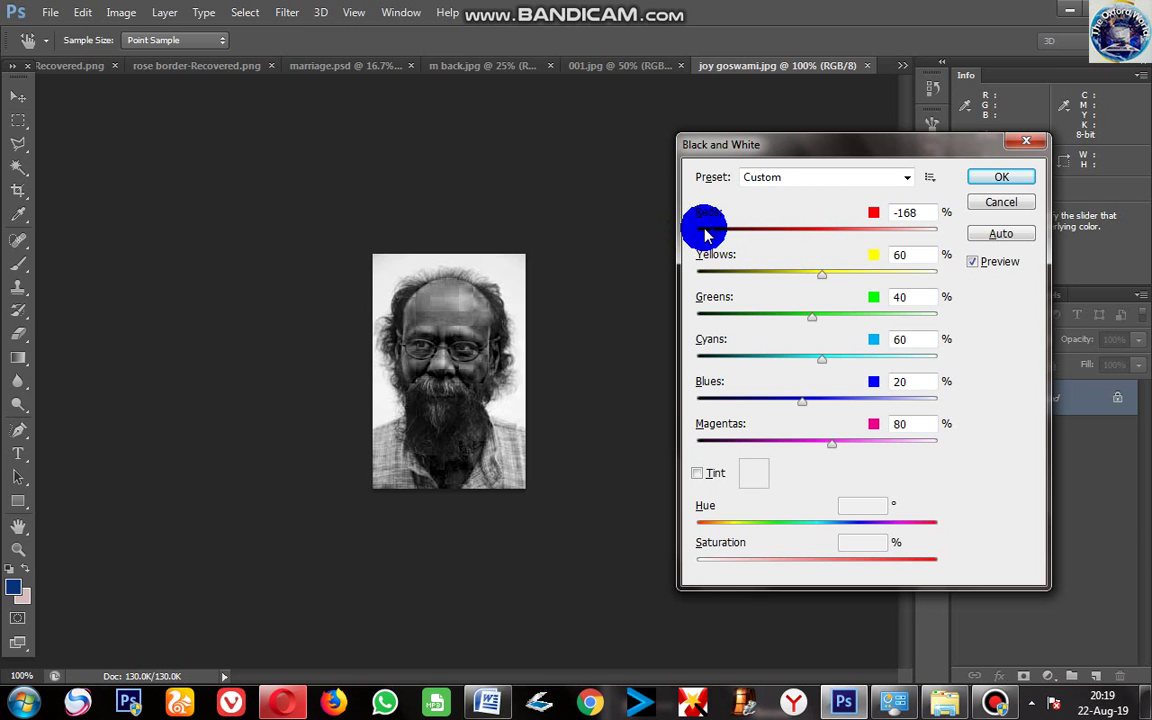
pyautogui.moveTo(692, 236)
pyautogui.mouseDown()
pyautogui.moveTo(873, 238)
pyautogui.moveTo(946, 221)
pyautogui.moveTo(886, 246)
pyautogui.moveTo(812, 237)
pyautogui.moveTo(731, 280)
pyautogui.moveTo(720, 266)
pyautogui.moveTo(810, 275)
pyautogui.moveTo(838, 296)
pyautogui.moveTo(802, 319)
pyautogui.moveTo(687, 312)
pyautogui.moveTo(774, 320)
pyautogui.mouseUp()
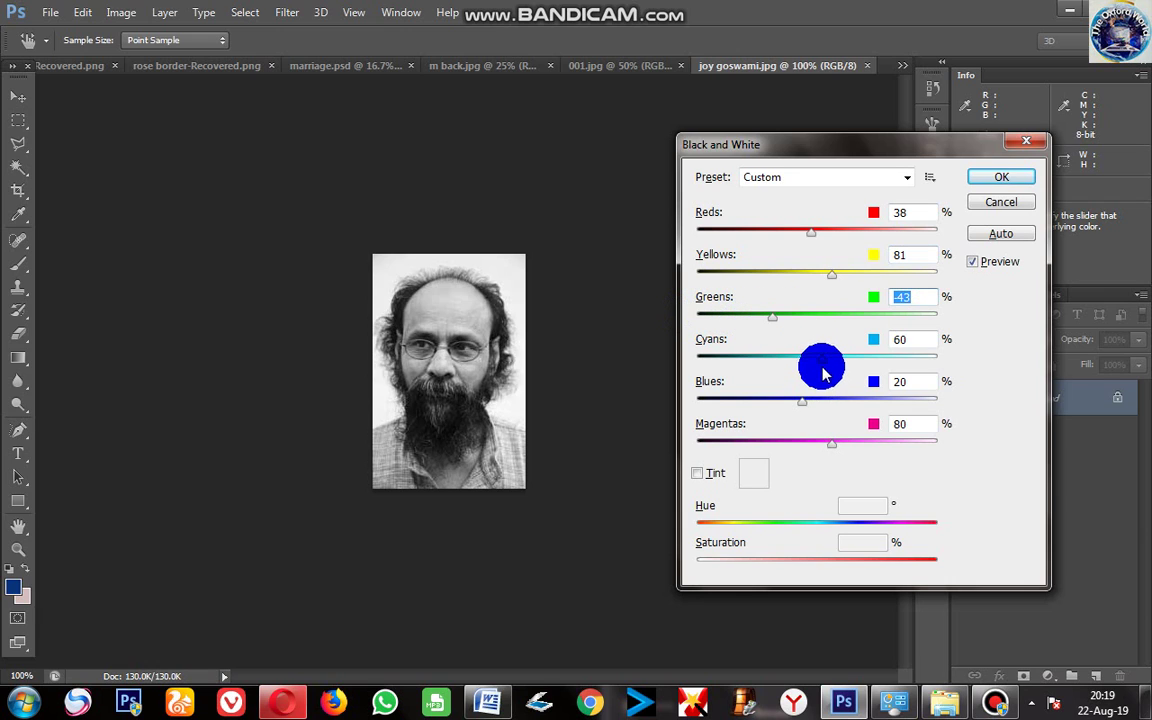
pyautogui.click(822, 362)
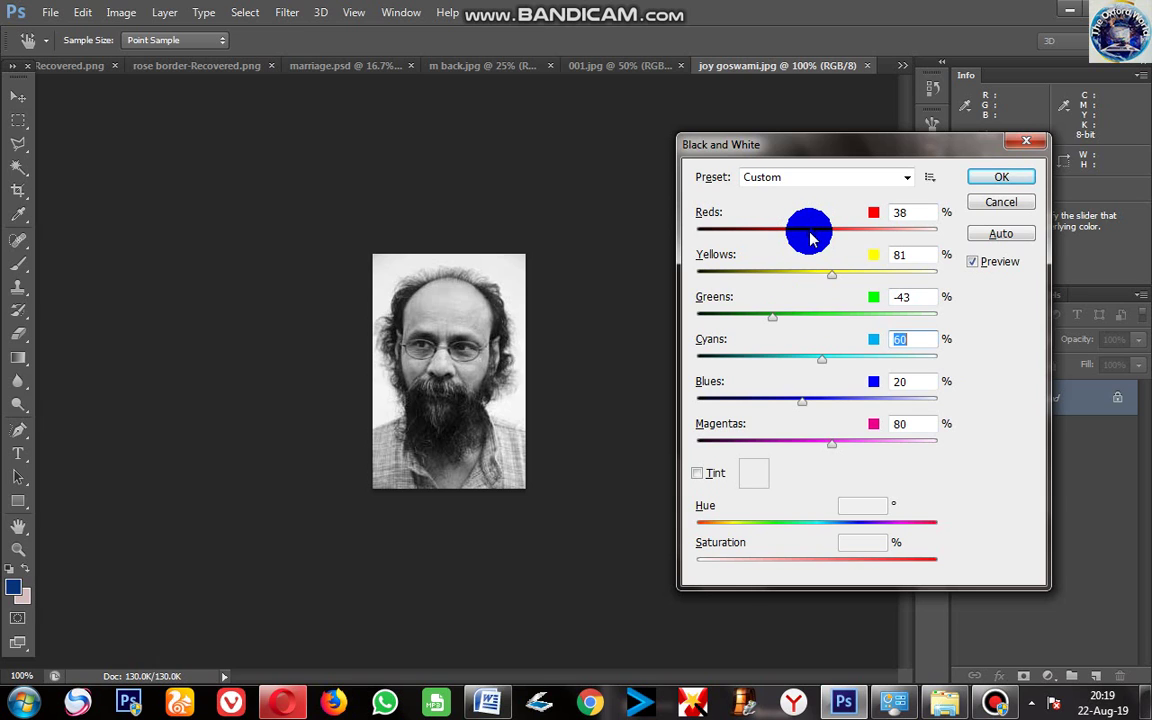
pyautogui.moveTo(810, 237)
pyautogui.mouseDown()
pyautogui.moveTo(718, 240)
pyautogui.moveTo(838, 244)
pyautogui.mouseUp()
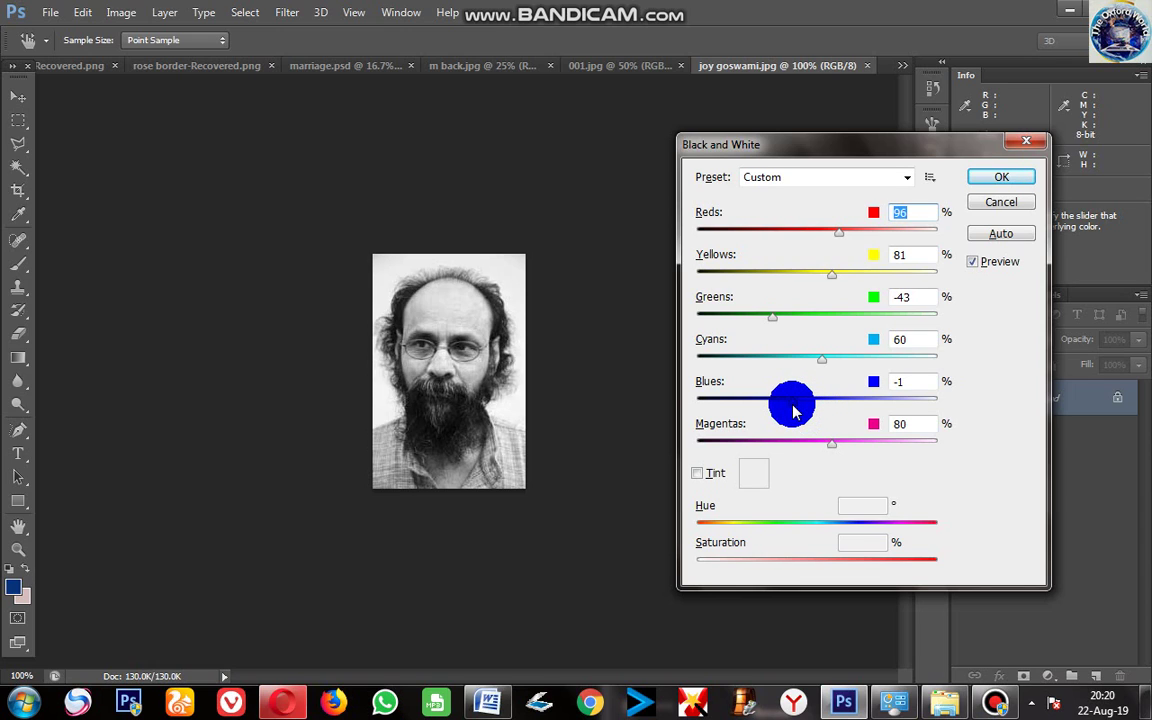
pyautogui.moveTo(781, 410)
pyautogui.mouseDown()
pyautogui.moveTo(697, 406)
pyautogui.moveTo(900, 400)
pyautogui.moveTo(699, 399)
pyautogui.moveTo(820, 412)
pyautogui.moveTo(694, 406)
pyautogui.moveTo(856, 406)
pyautogui.moveTo(805, 418)
pyautogui.moveTo(923, 391)
pyautogui.moveTo(743, 418)
pyautogui.moveTo(720, 406)
pyautogui.moveTo(766, 406)
pyautogui.mouseUp()
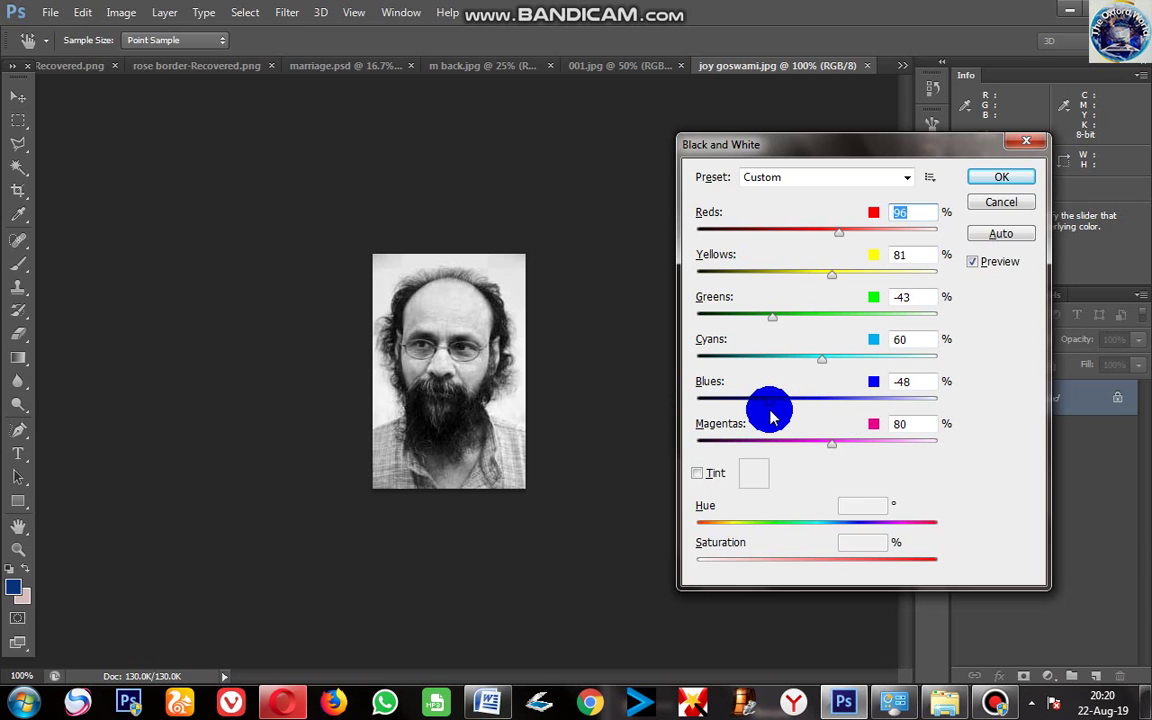
pyautogui.click(1028, 147)
# - Zoom the colour portrait in and back out, then bring up the Image menu
pyautogui.hotkey('ctrl', '+')
pyautogui.hotkey('ctrl', '+')
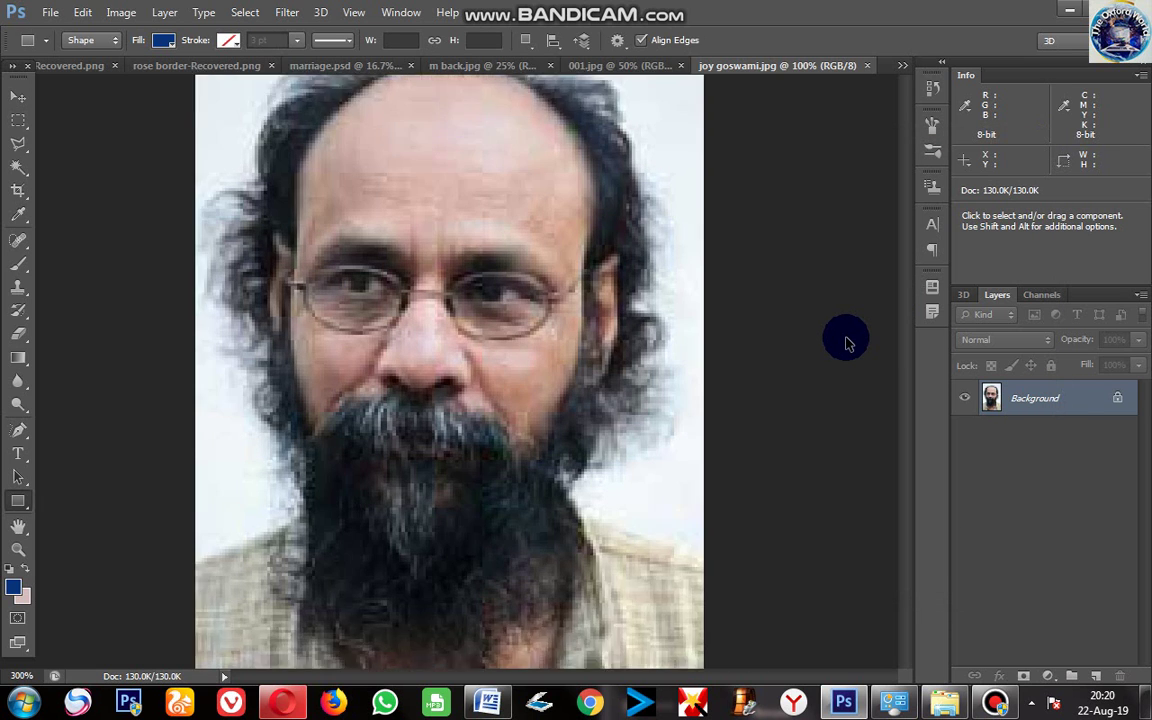
pyautogui.hotkey('ctrl', '-')
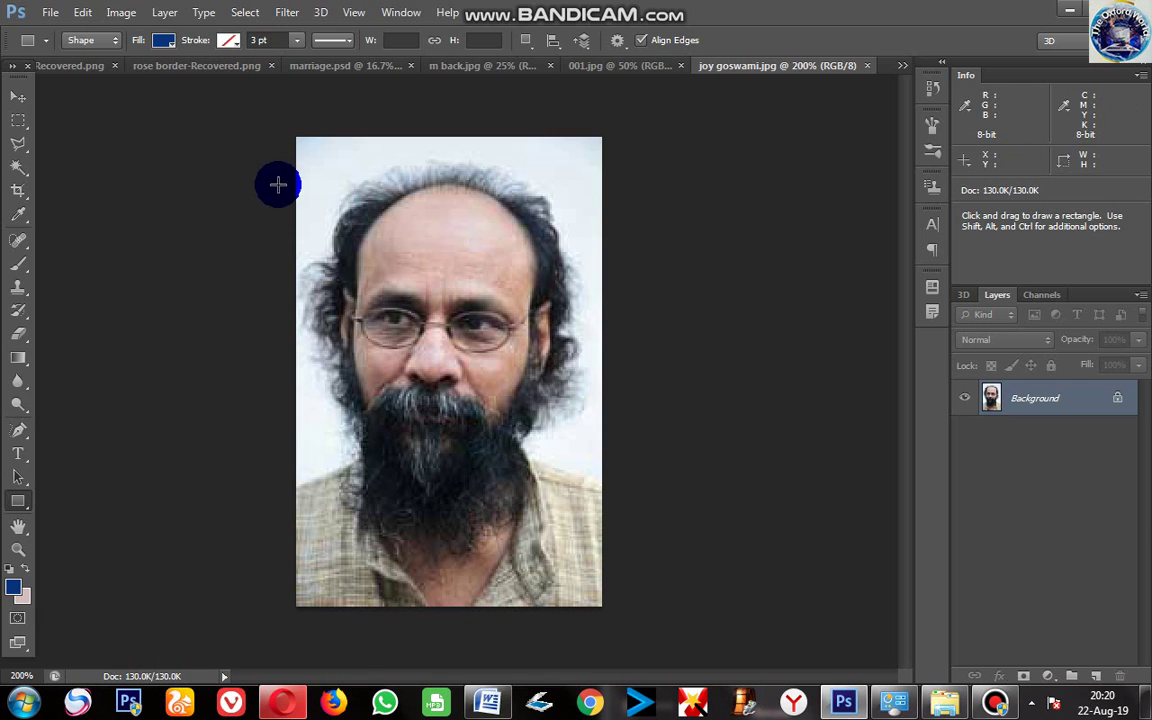
pyautogui.click(128, 14)
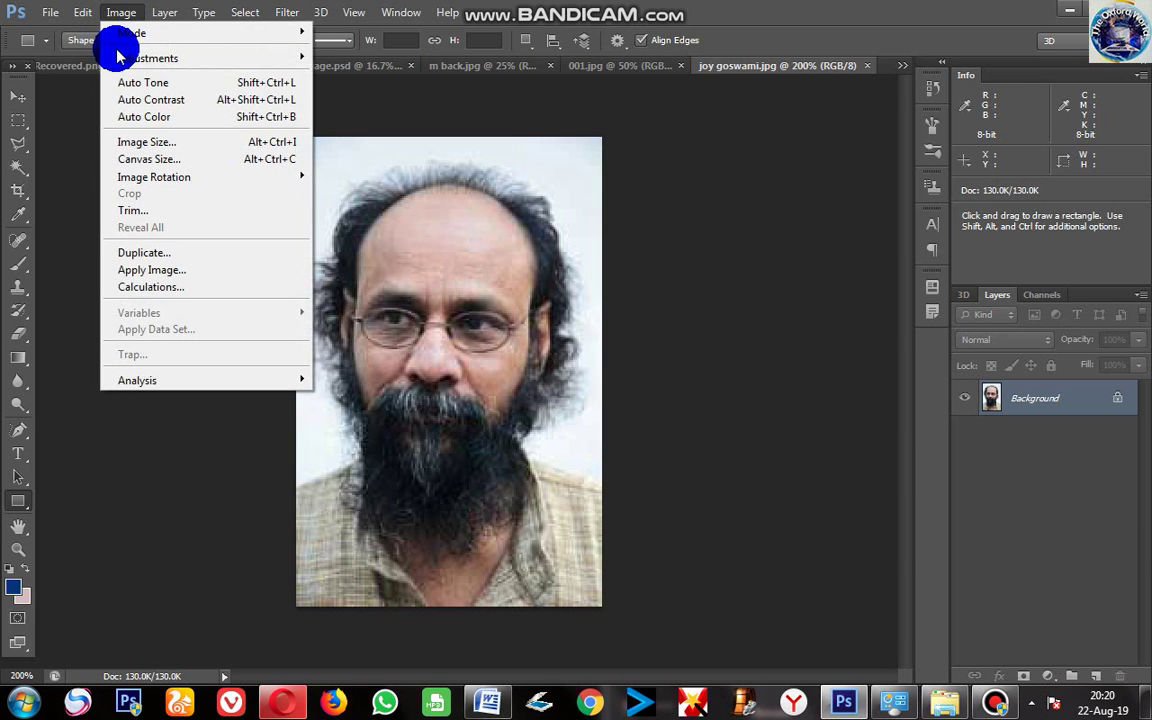
pyautogui.moveTo(148, 58)
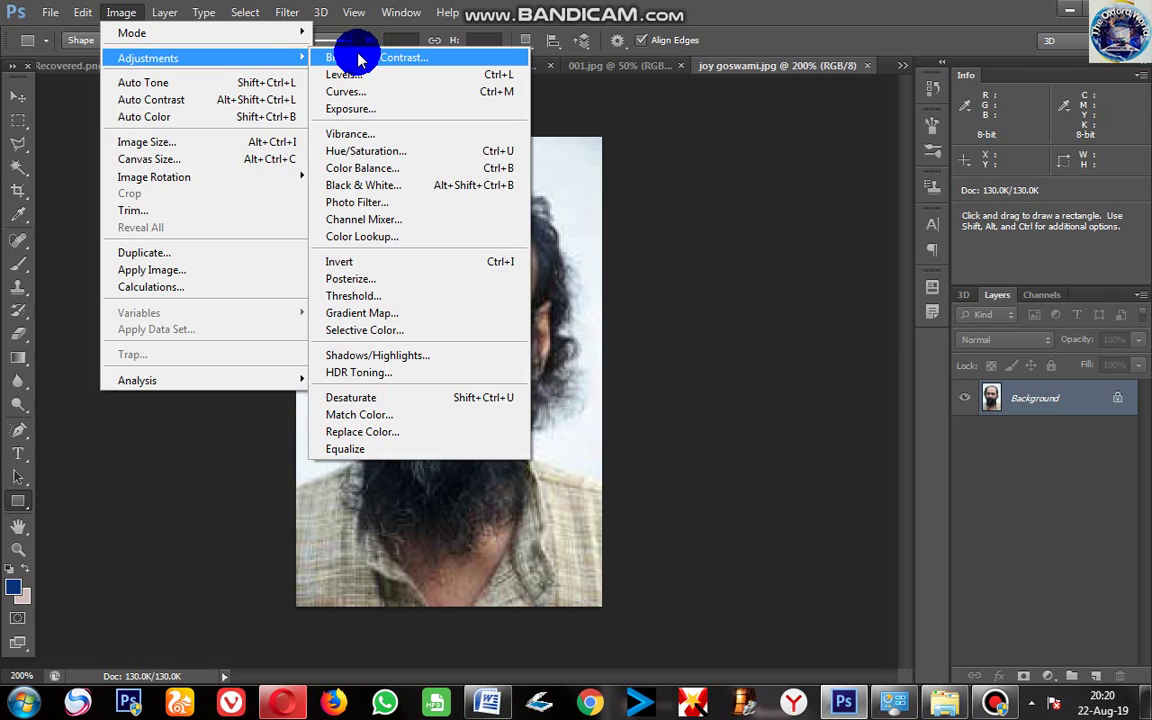
# - Apply Black & White with tuned Reds, Yellows, Greens, Cyans and Blues, then show 001.jpg
pyautogui.click(377, 187)
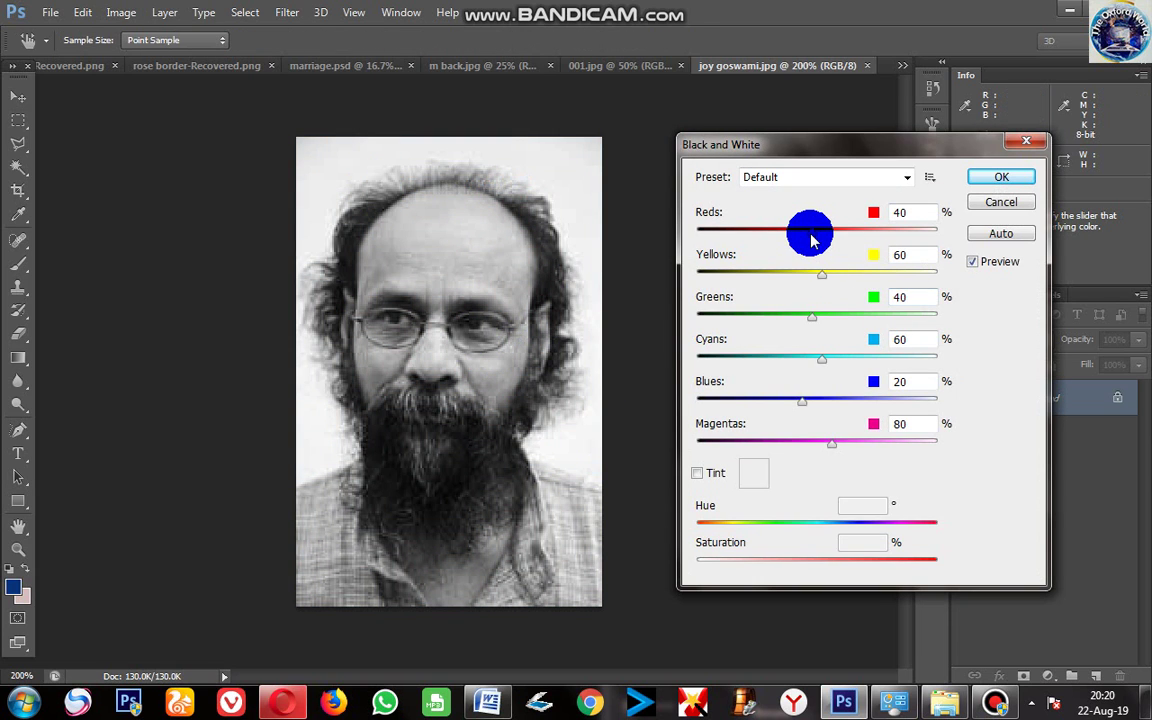
pyautogui.moveTo(799, 238)
pyautogui.mouseDown()
pyautogui.moveTo(703, 238)
pyautogui.moveTo(859, 231)
pyautogui.mouseUp()
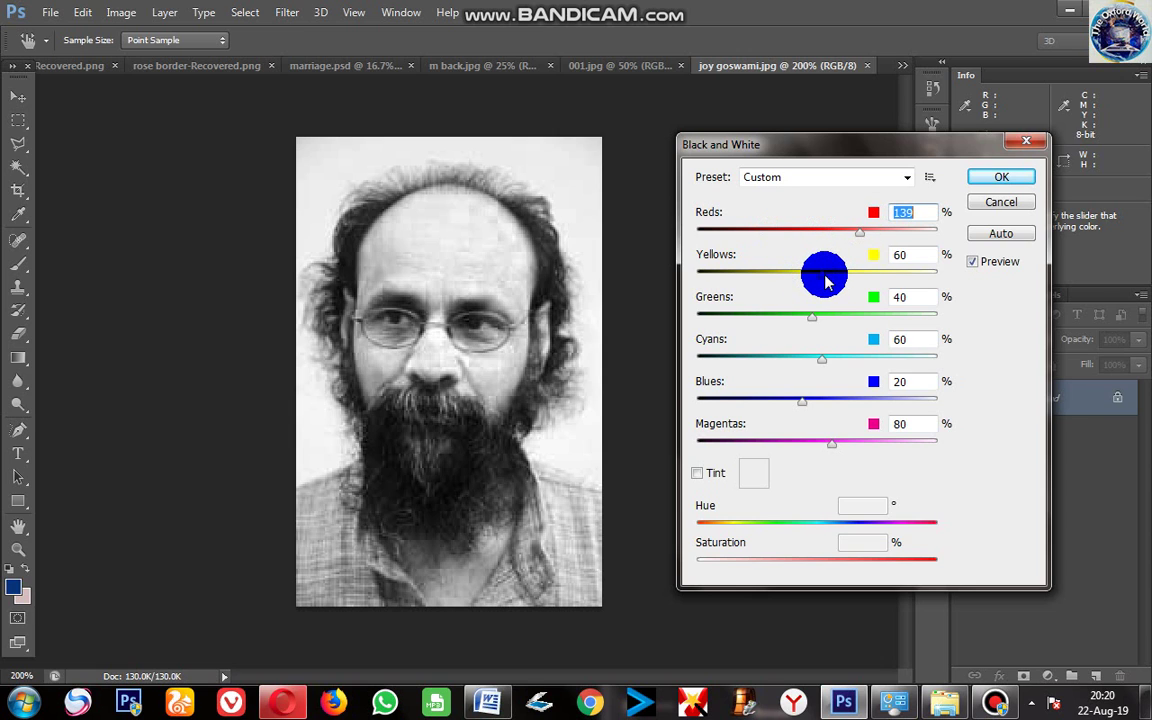
pyautogui.moveTo(826, 283)
pyautogui.mouseDown()
pyautogui.moveTo(771, 268)
pyautogui.moveTo(730, 278)
pyautogui.moveTo(803, 275)
pyautogui.mouseUp()
pyautogui.moveTo(813, 322)
pyautogui.mouseDown()
pyautogui.moveTo(740, 320)
pyautogui.moveTo(810, 308)
pyautogui.mouseUp()
pyautogui.moveTo(821, 357); pyautogui.dragTo(820, 350)
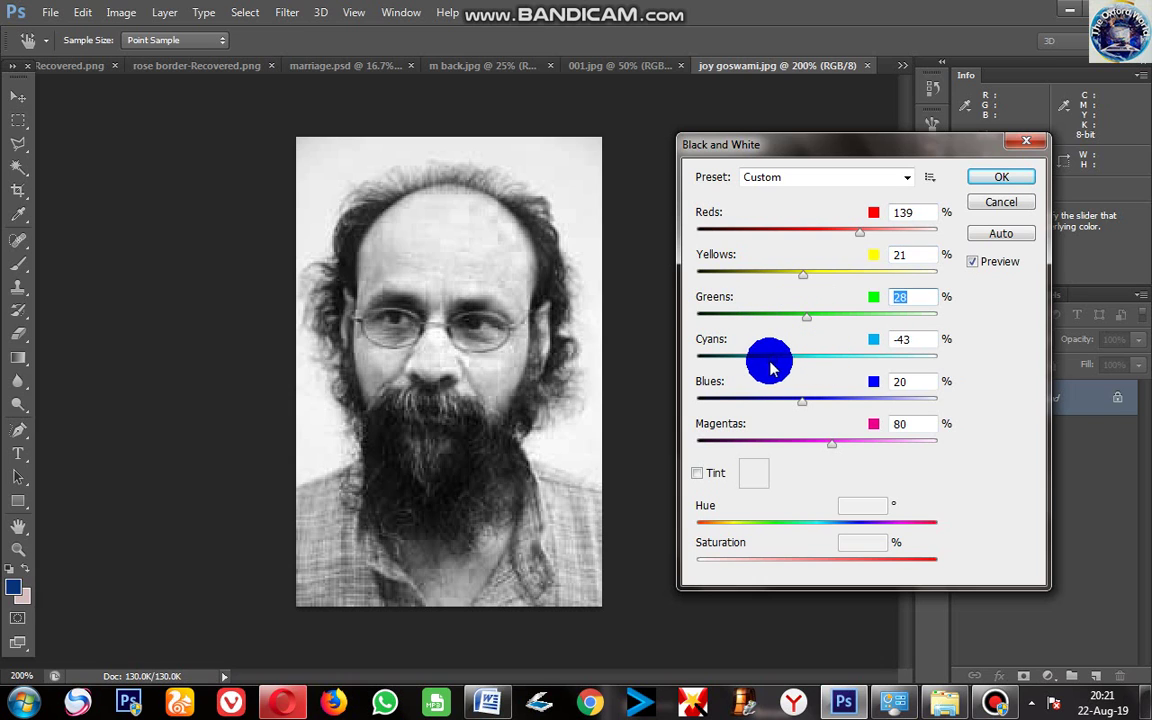
pyautogui.moveTo(803, 400)
pyautogui.mouseDown()
pyautogui.moveTo(688, 415)
pyautogui.moveTo(766, 406)
pyautogui.moveTo(840, 455)
pyautogui.moveTo(780, 443)
pyautogui.mouseUp()
pyautogui.click(997, 176)
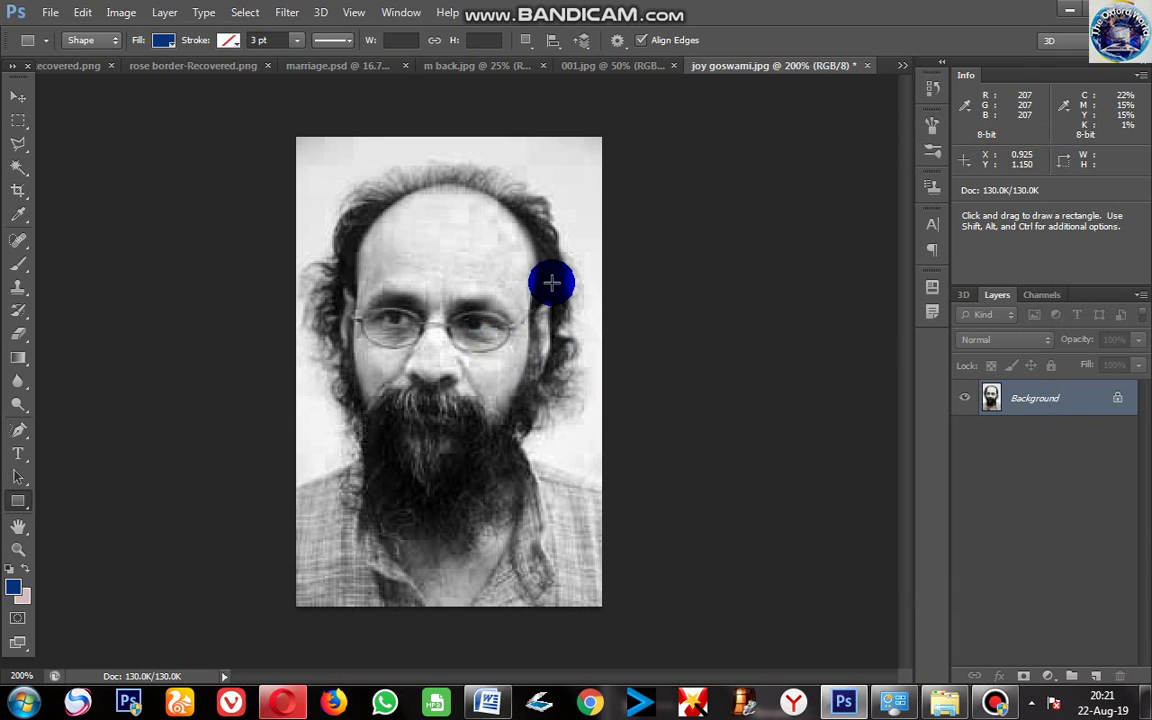
pyautogui.click(598, 63)
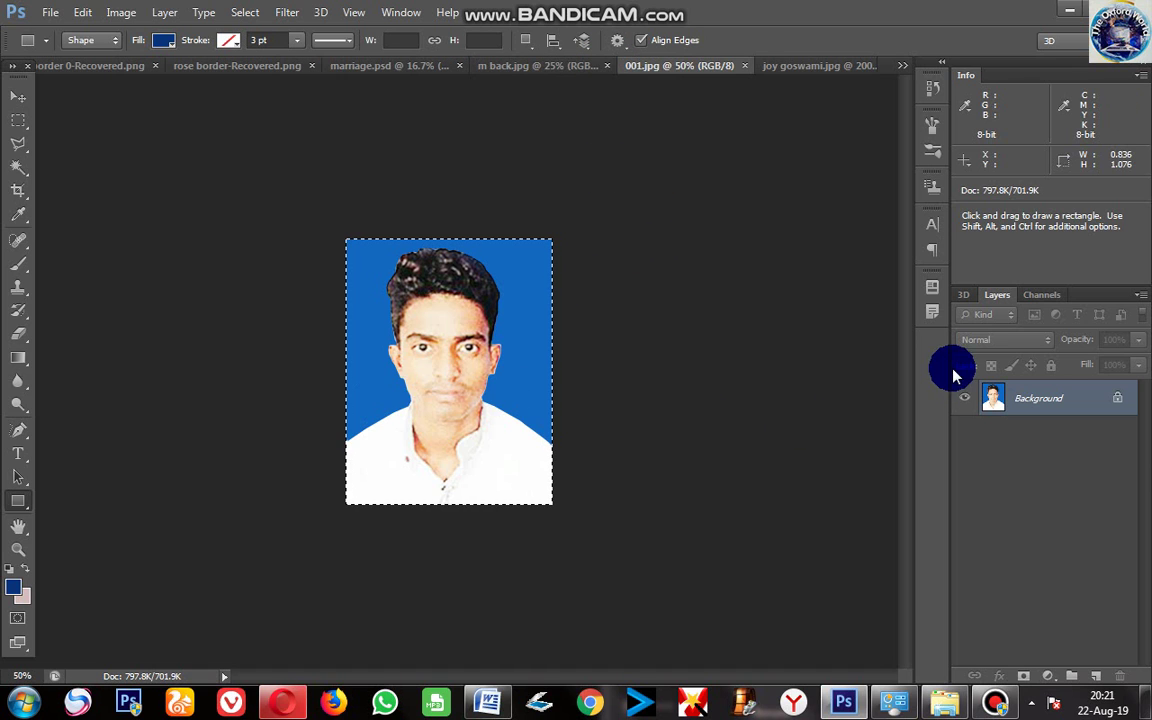
# - Zoom 001.jpg to 100% and bring up the Image adjustments list
pyautogui.hotkey('ctrl', '+')
pyautogui.hotkey('ctrl', '+')
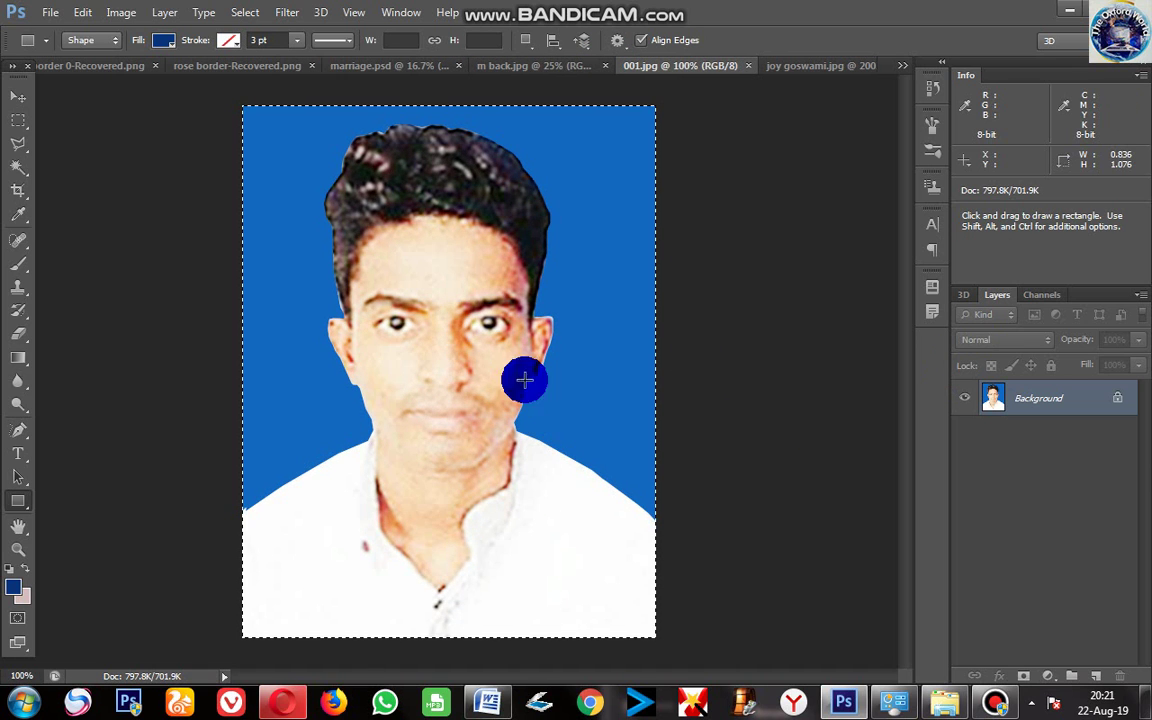
pyautogui.click(122, 14)
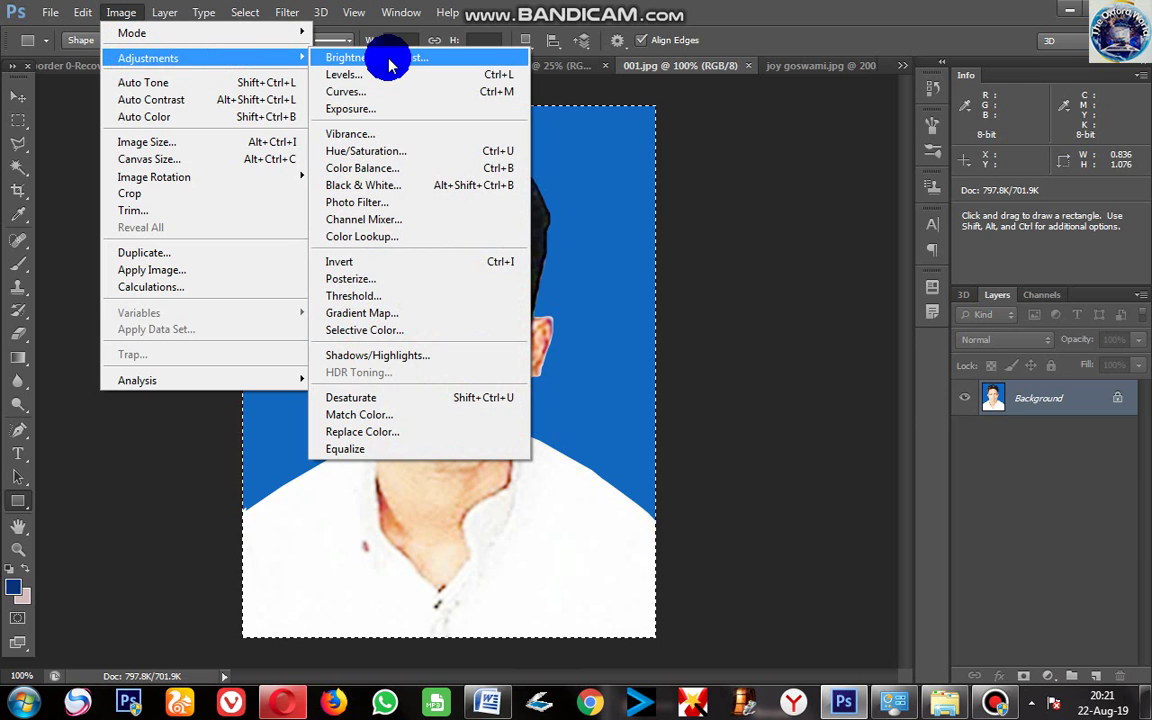
# - Apply Black & White to 001.jpg with Reds -80, Yellows -13 and Magentas 158
pyautogui.click(430, 195)
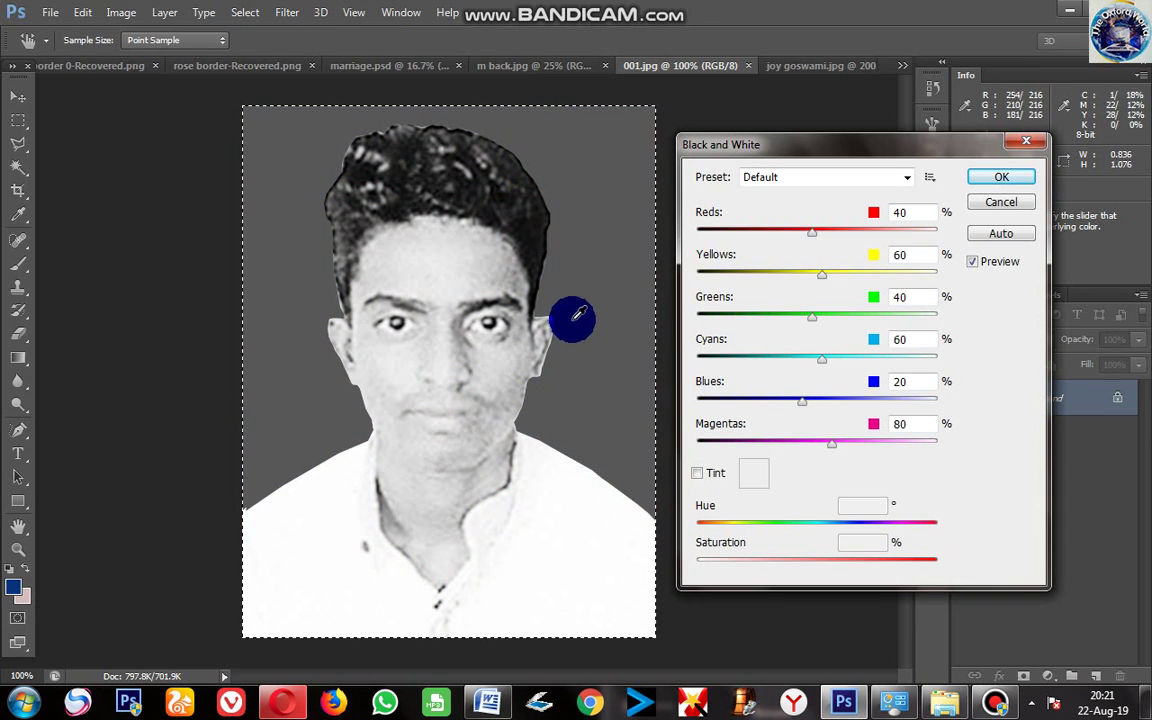
pyautogui.moveTo(810, 237)
pyautogui.mouseDown()
pyautogui.moveTo(707, 239)
pyautogui.moveTo(858, 243)
pyautogui.moveTo(767, 245)
pyautogui.mouseUp()
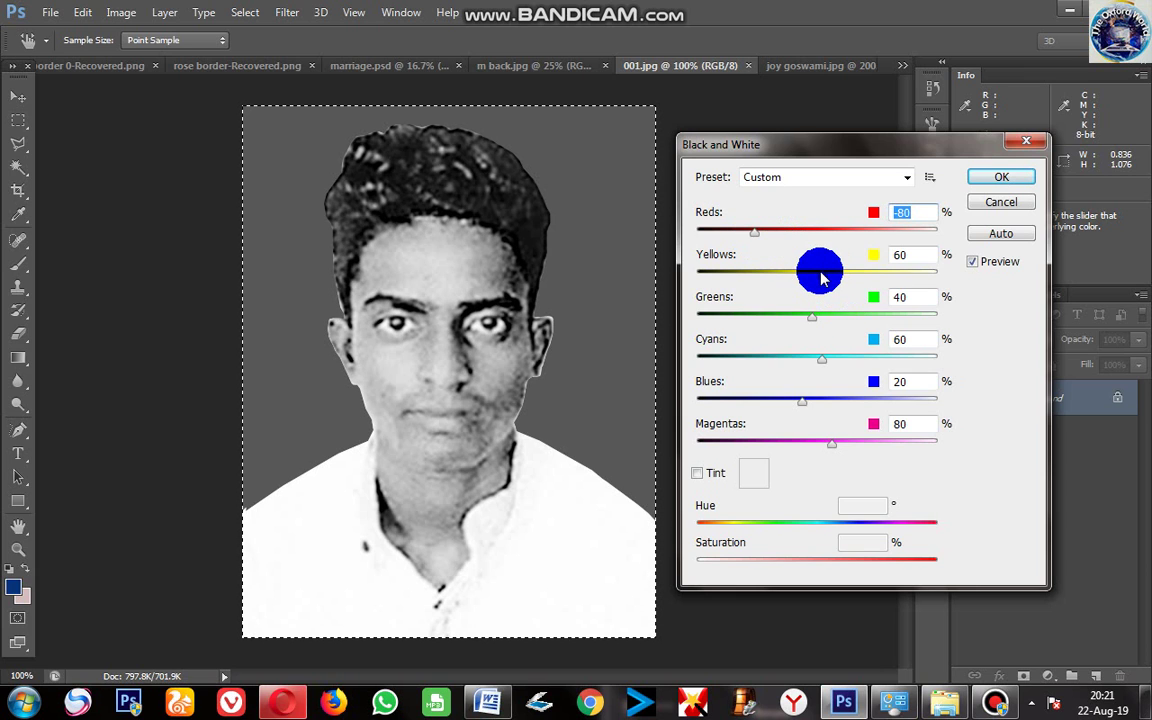
pyautogui.moveTo(821, 273)
pyautogui.mouseDown()
pyautogui.moveTo(687, 283)
pyautogui.moveTo(895, 283)
pyautogui.moveTo(786, 289)
pyautogui.mouseUp()
pyautogui.click(1000, 708)
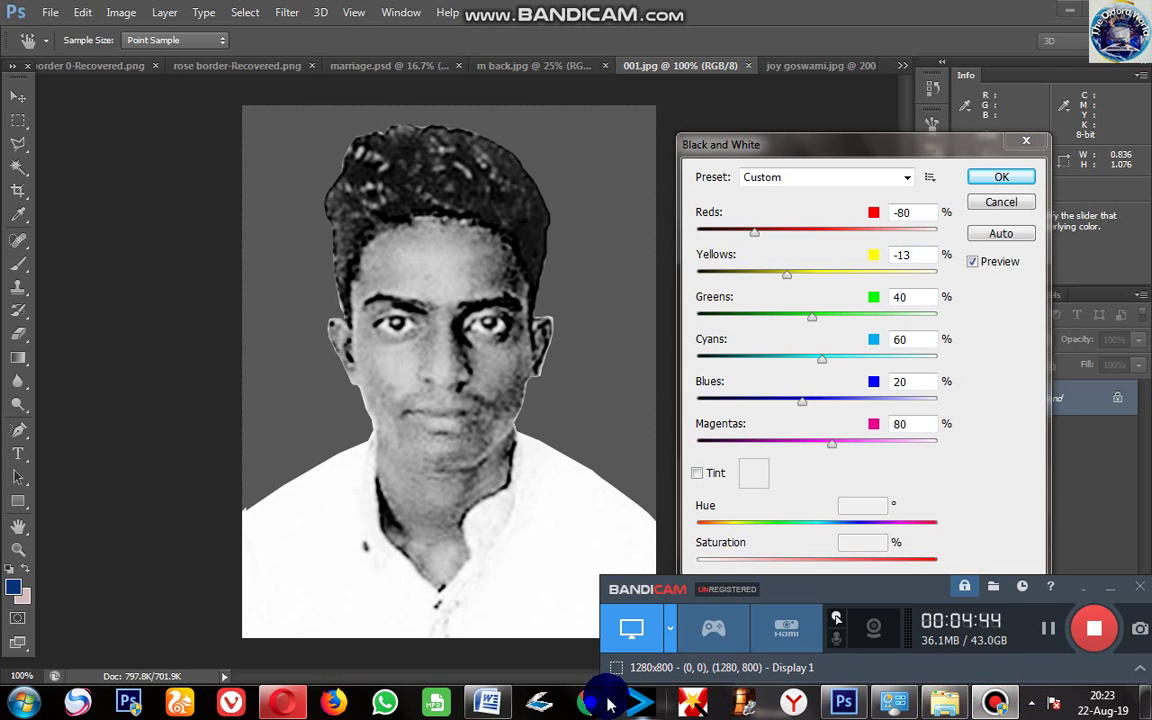
pyautogui.click(625, 598)
pyautogui.moveTo(625, 598)
pyautogui.mouseDown()
pyautogui.moveTo(398, 334)
pyautogui.moveTo(805, 453)
pyautogui.moveTo(724, 459)
pyautogui.moveTo(869, 463)
pyautogui.mouseUp()
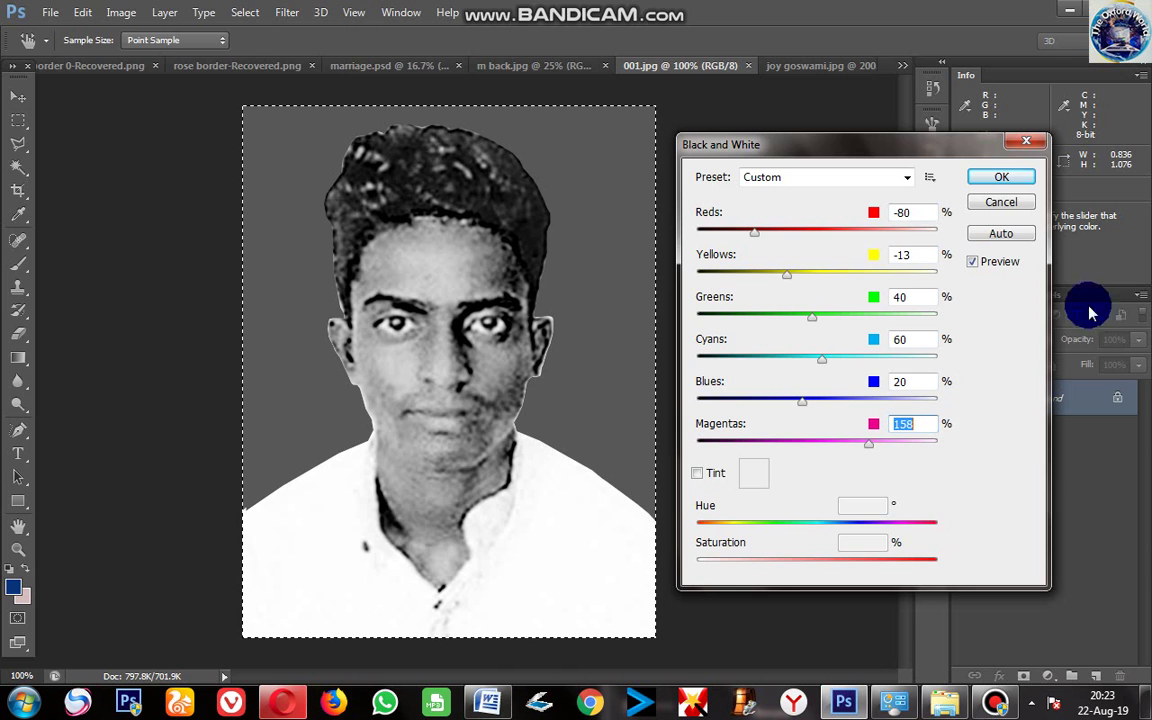
pyautogui.click(1003, 178)
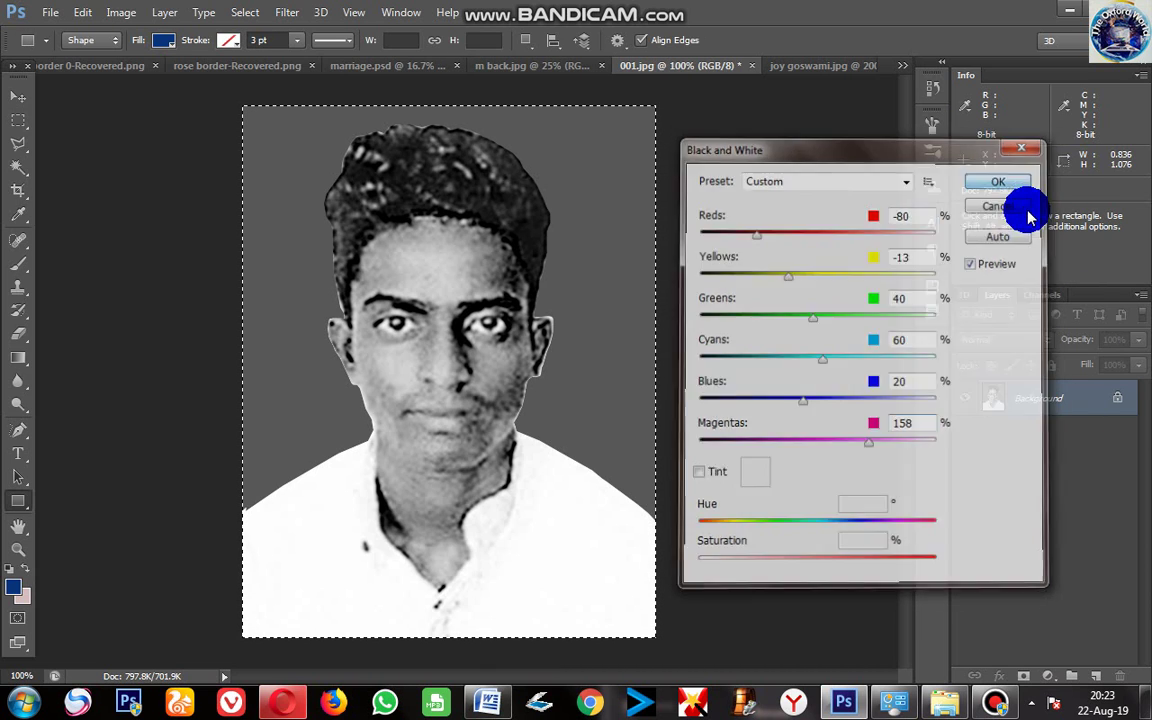
# - Return to the red rose frame, select its Background layer, and show Image adjustments
pyautogui.click(230, 68)
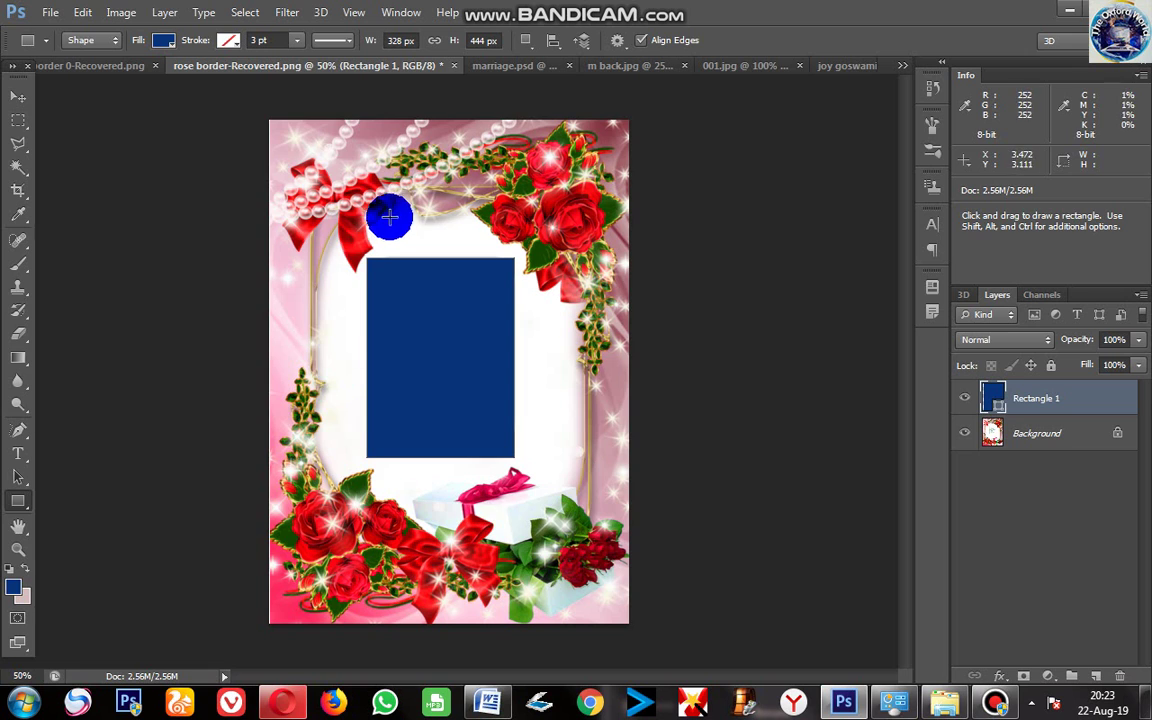
pyautogui.click(113, 66)
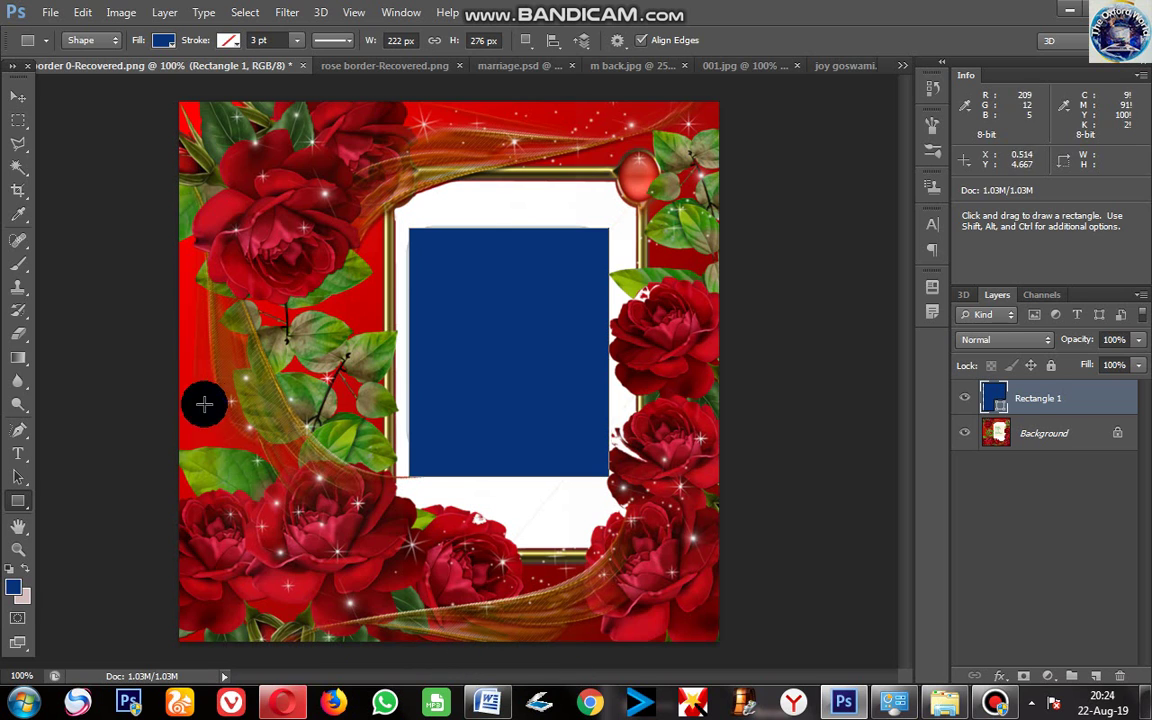
pyautogui.click(121, 12)
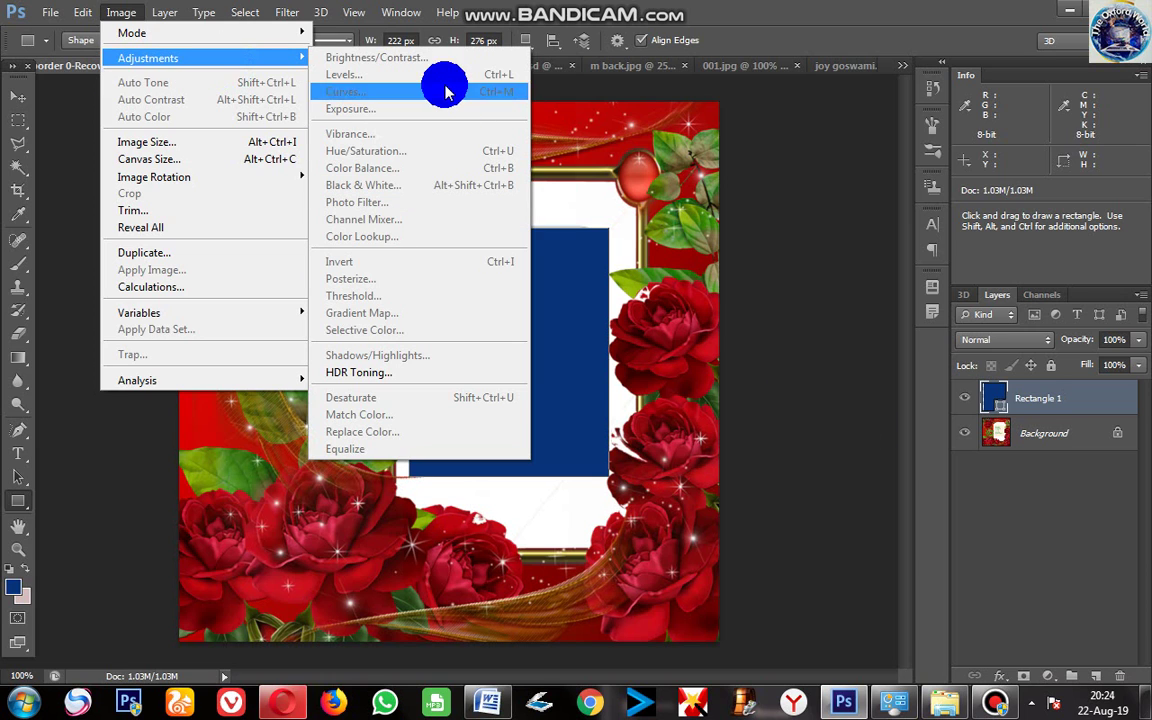
pyautogui.click(800, 405)
pyautogui.click(1050, 435)
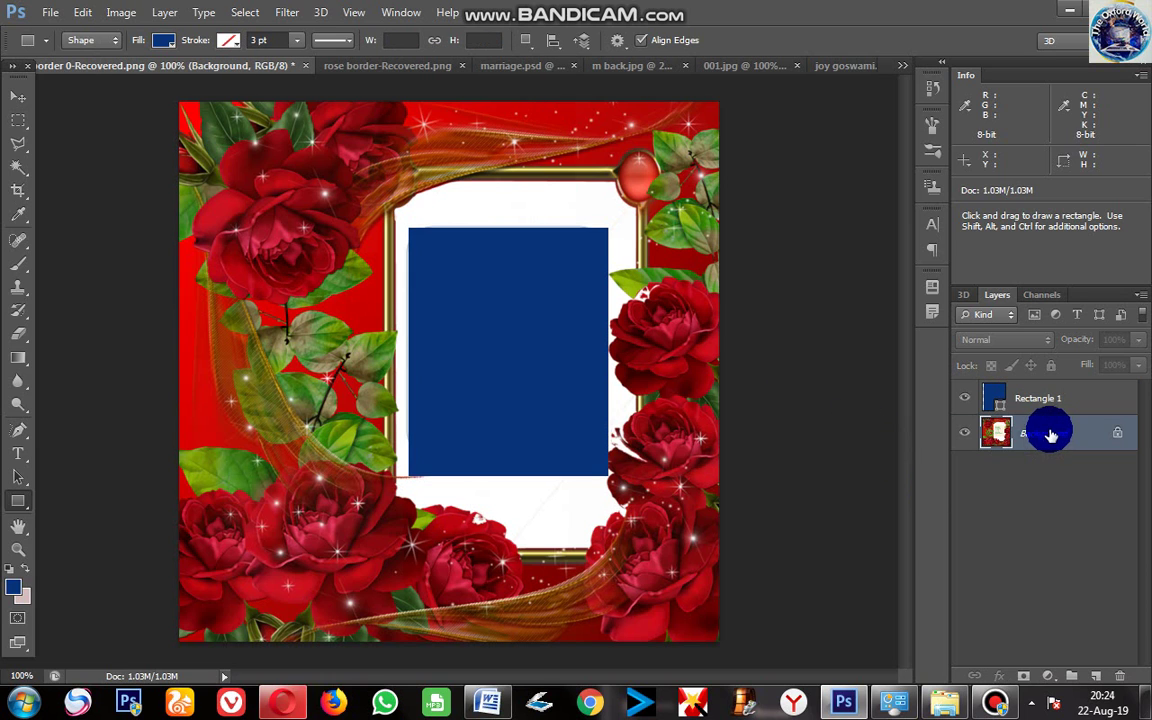
pyautogui.click(120, 14)
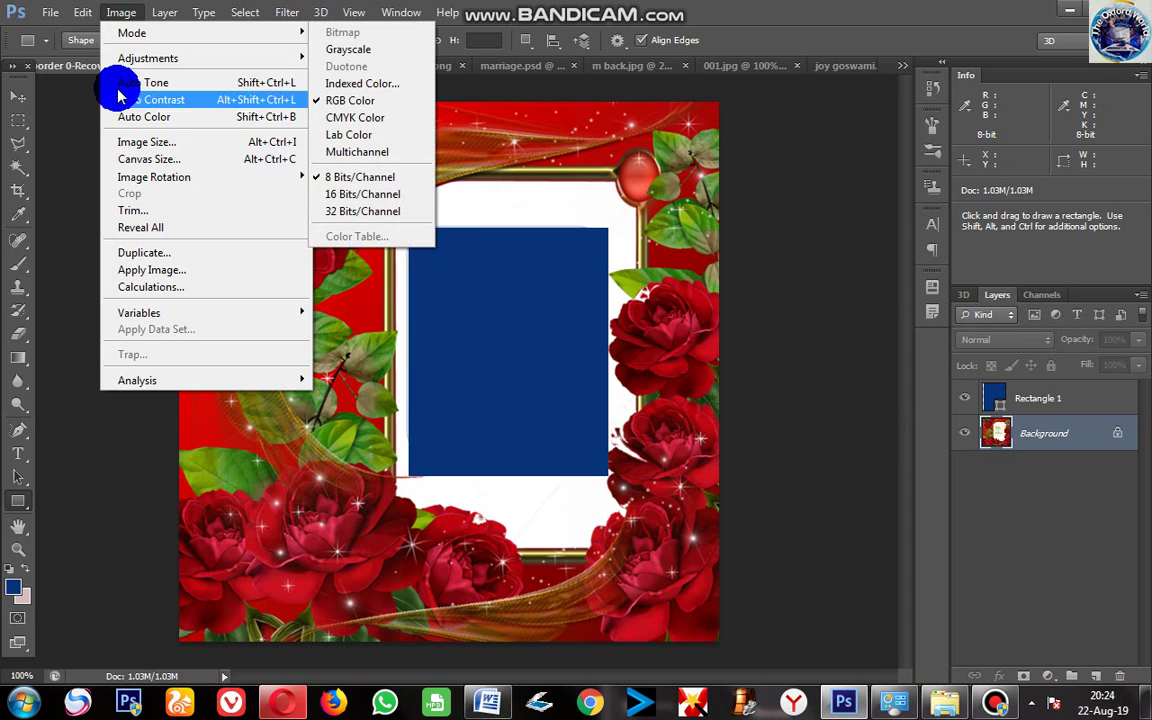
pyautogui.moveTo(148, 58)
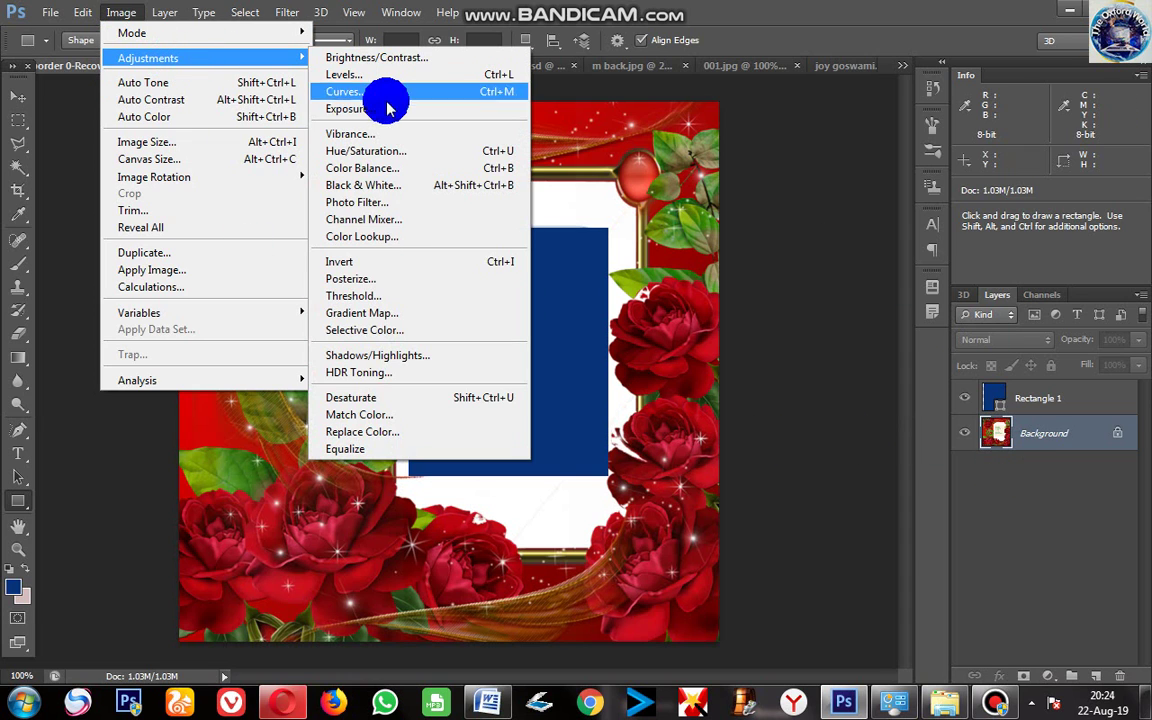
# - Apply Black & White with Reds 111 to the rose frame Background, then return to 001.jpg
pyautogui.click(408, 187)
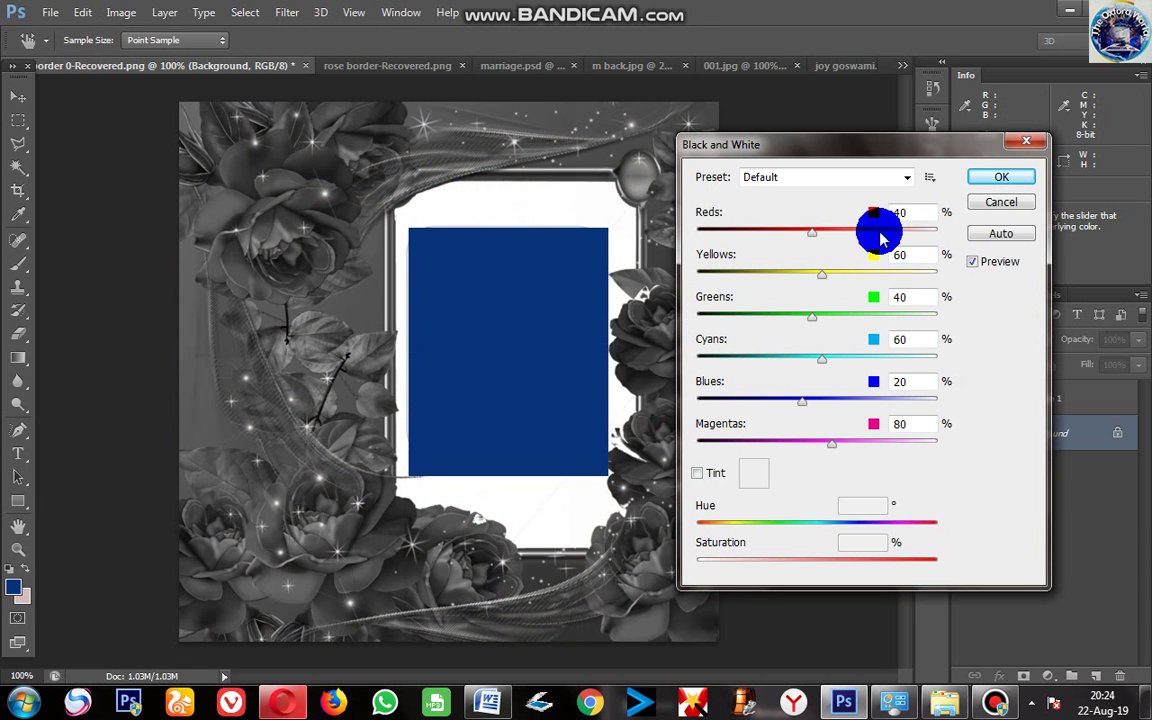
pyautogui.moveTo(797, 151); pyautogui.dragTo(935, 135)
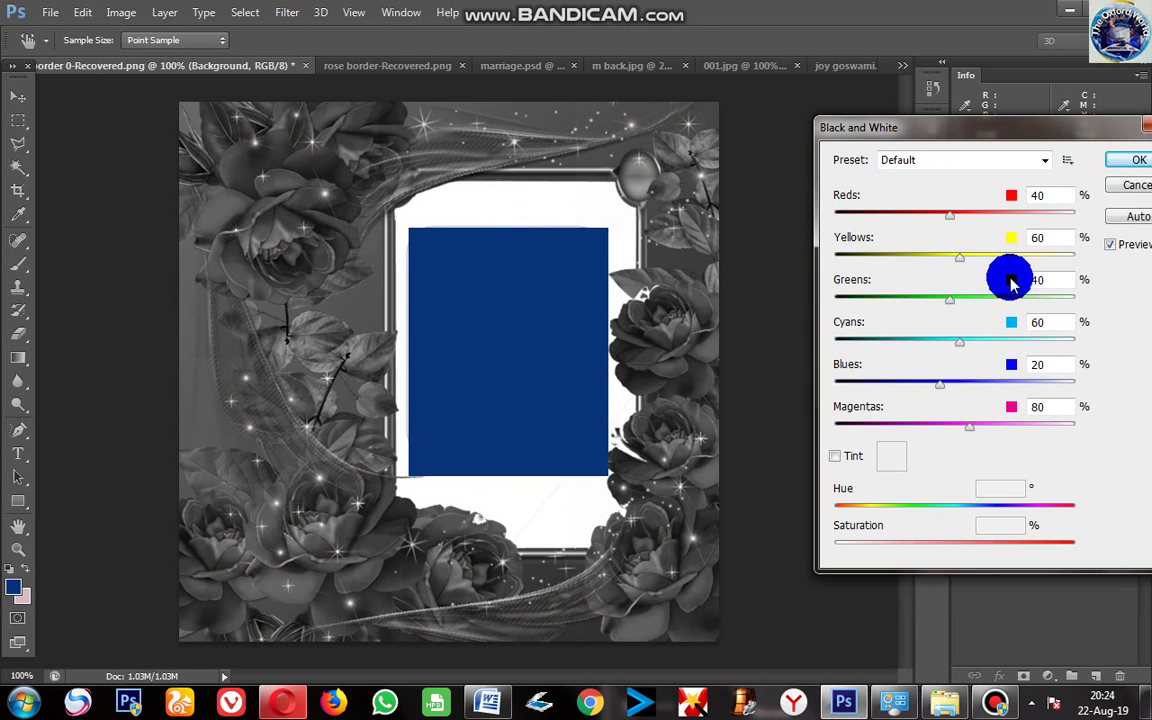
pyautogui.moveTo(948, 215)
pyautogui.mouseDown()
pyautogui.moveTo(837, 217)
pyautogui.moveTo(940, 213)
pyautogui.moveTo(1018, 229)
pyautogui.moveTo(980, 224)
pyautogui.moveTo(985, 216)
pyautogui.mouseUp()
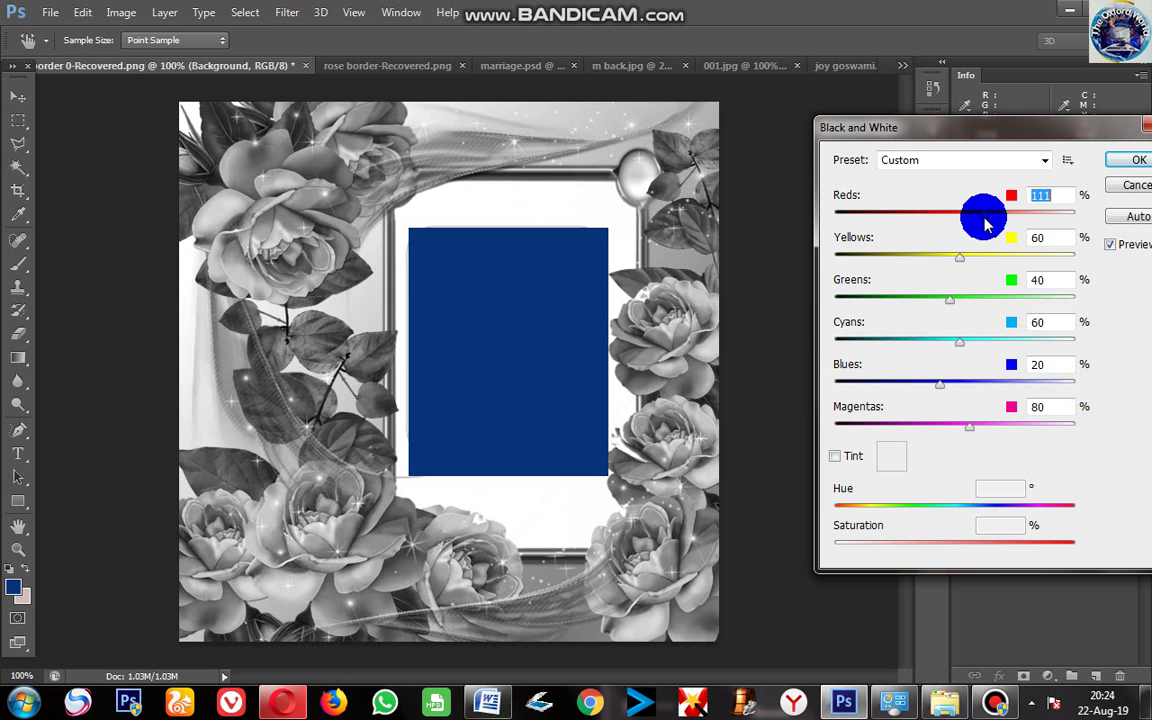
pyautogui.click(1136, 168)
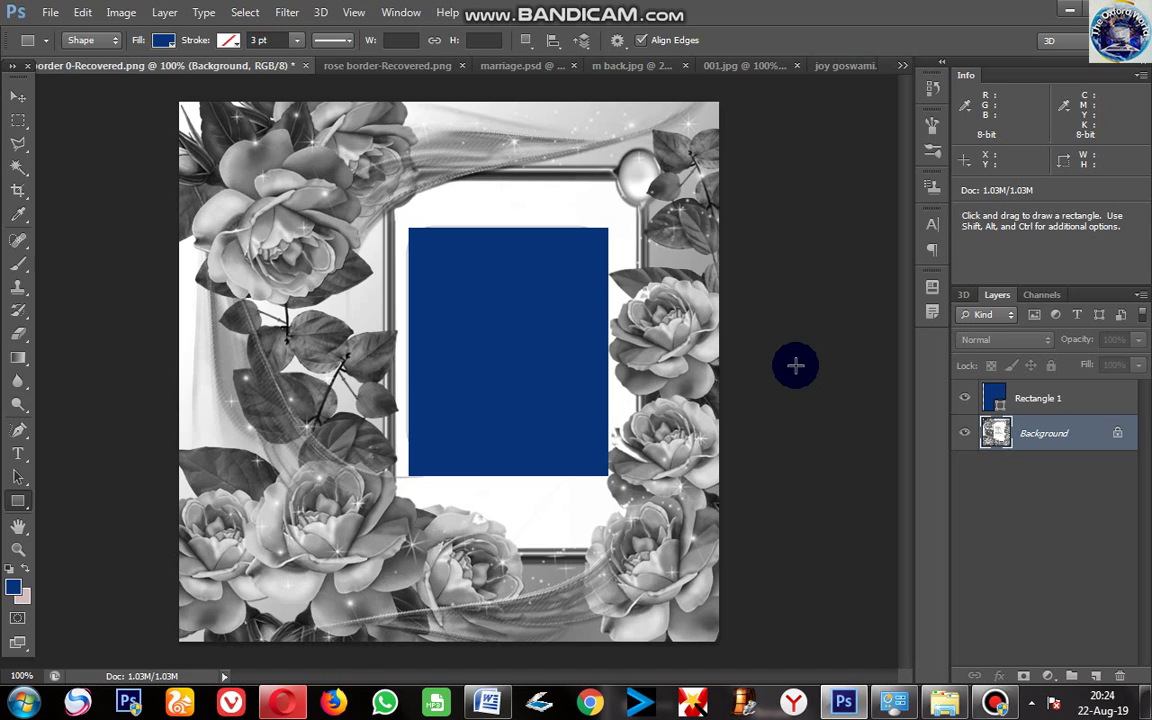
pyautogui.click(768, 67)
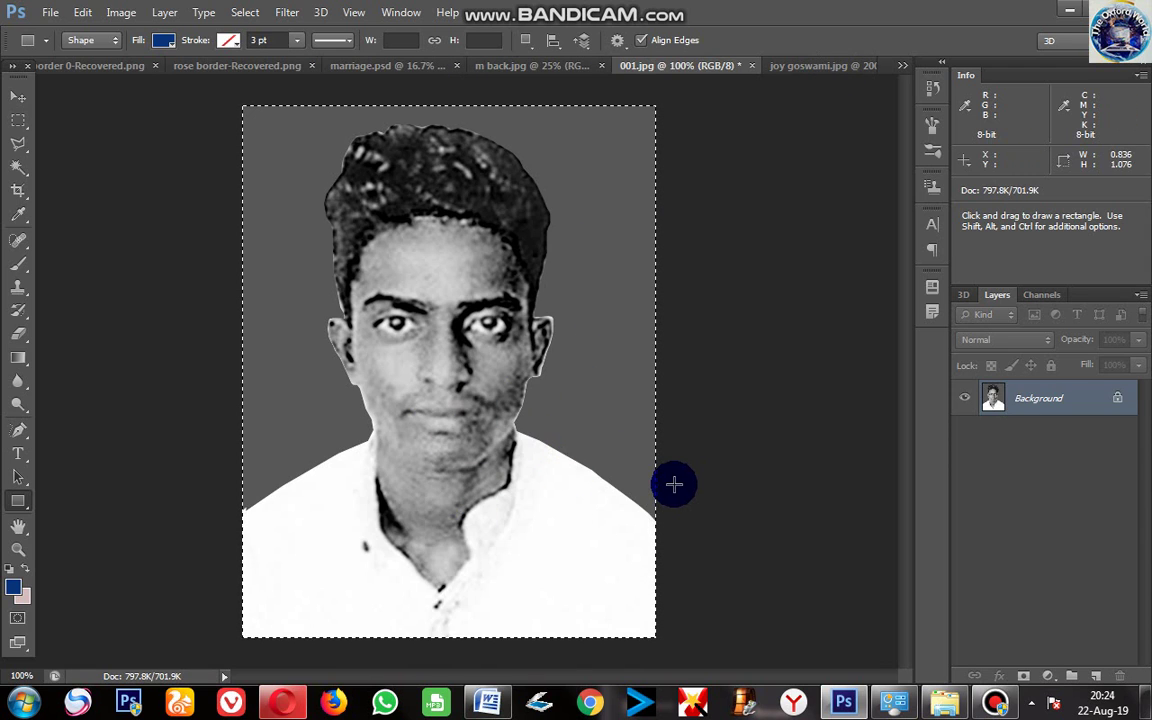
# - Zoom out and copy the selected grayscale portrait
pyautogui.hotkey('ctrl', '-')
pyautogui.hotkey('ctrl', '-')
pyautogui.press('ctrl')
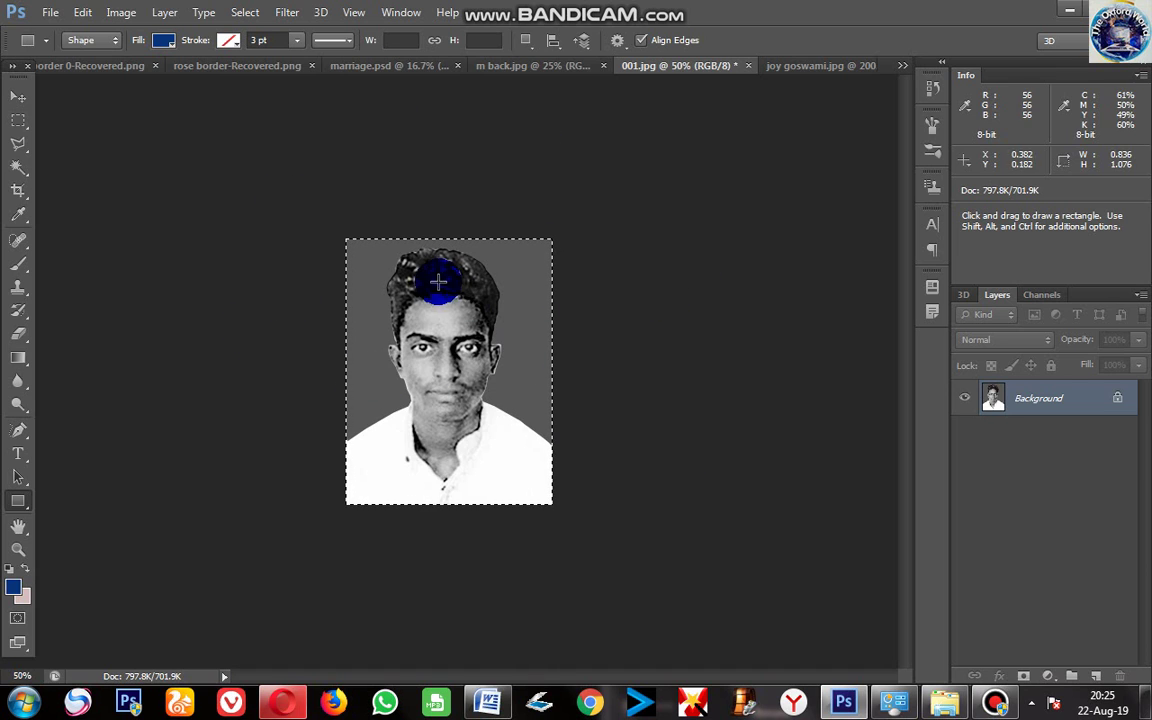
pyautogui.press('ctrl')
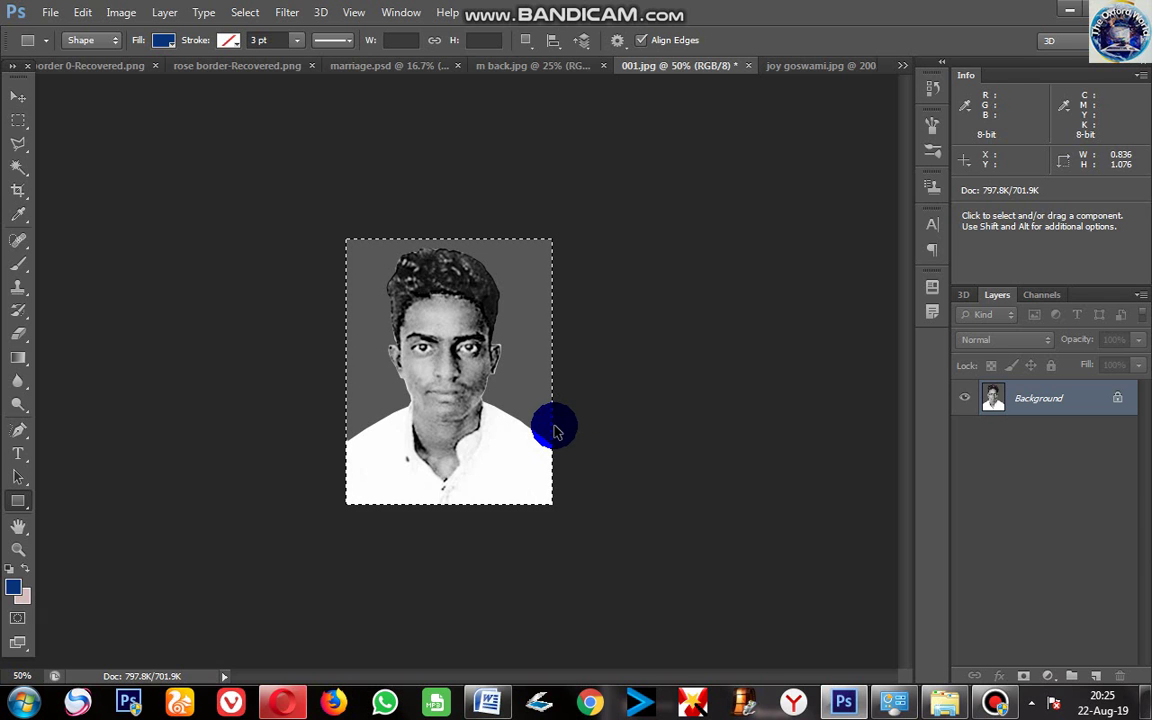
# - Create a new blank A4 document (210 × 297 mm, 300 ppi) from the International Paper preset
pyautogui.hotkey('ctrl', 'n')
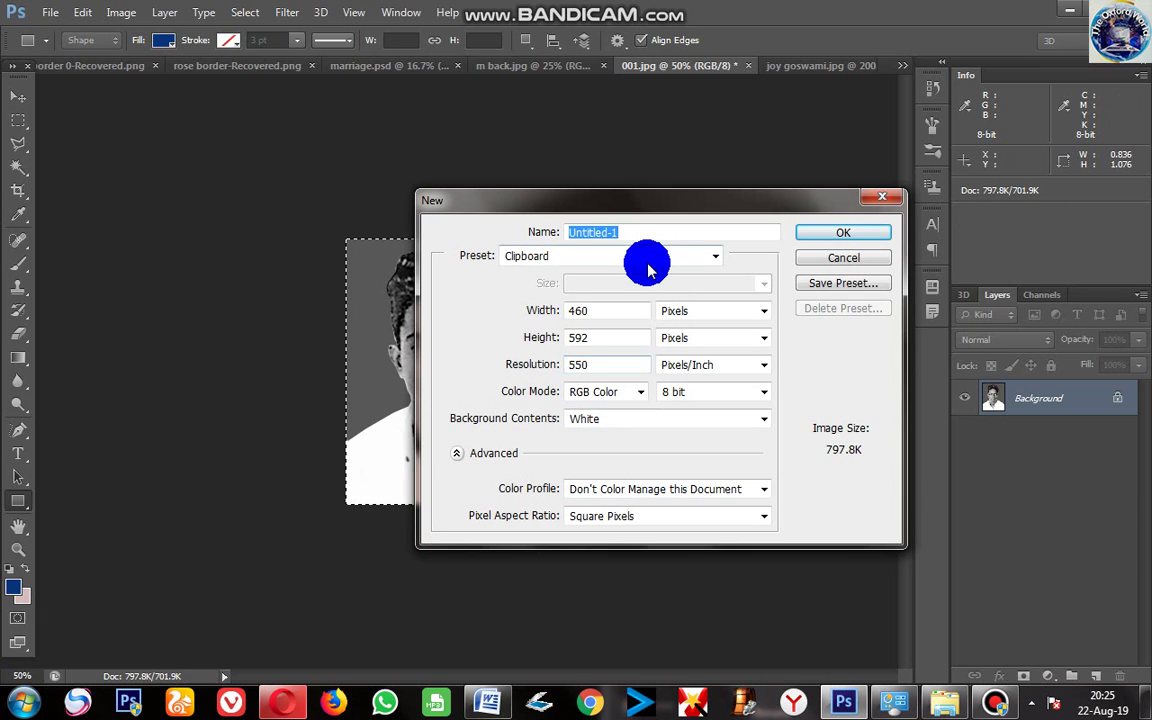
pyautogui.click(641, 256)
pyautogui.click(601, 333)
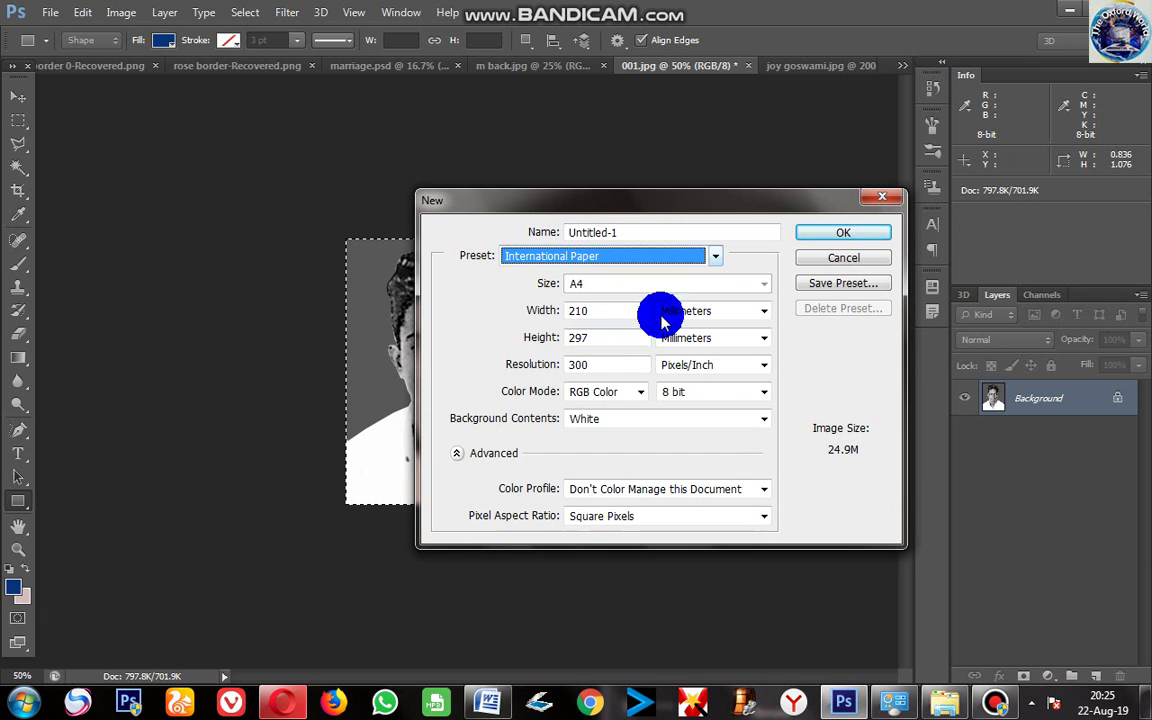
pyautogui.click(830, 232)
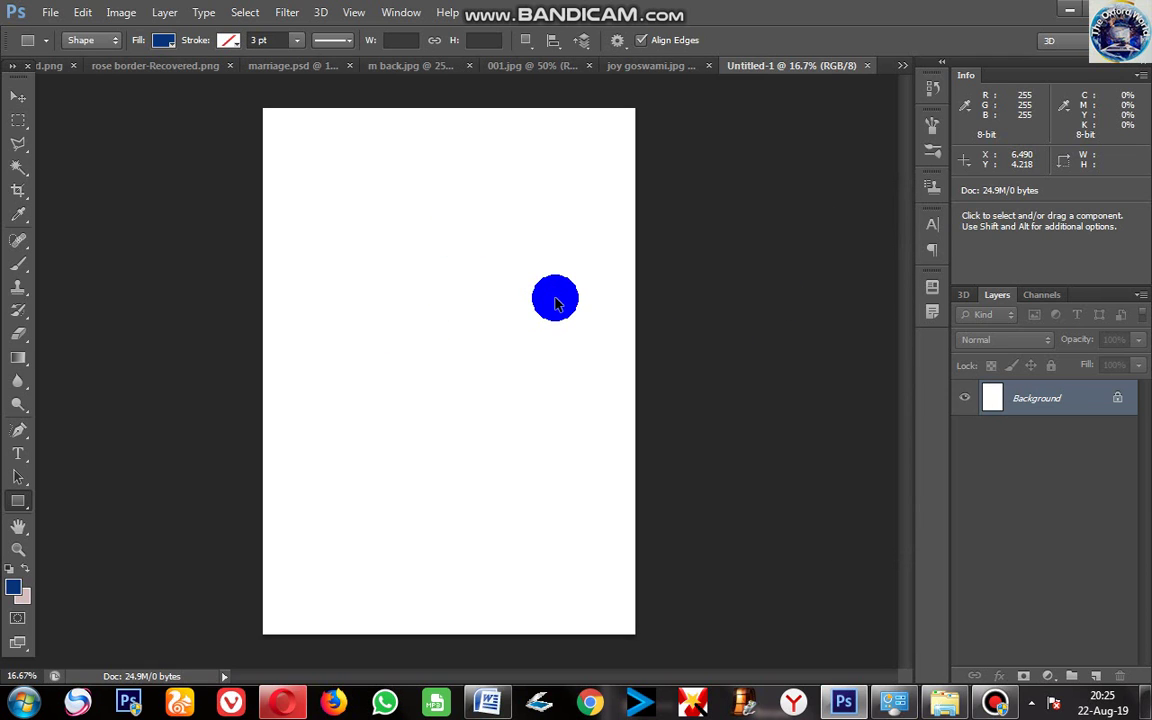
# - Paste the portrait onto the A4 page as Layer 1 and give it a Stroke layer style
pyautogui.hotkey('ctrl', 'v')
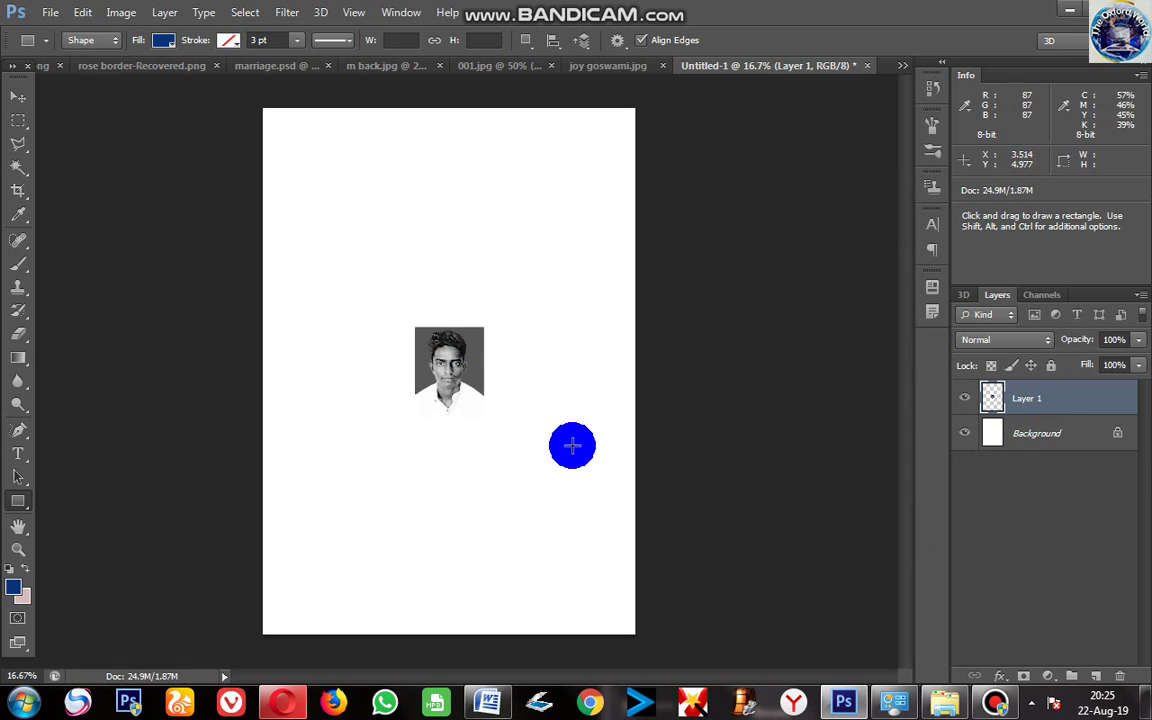
pyautogui.rightClick(1033, 402)
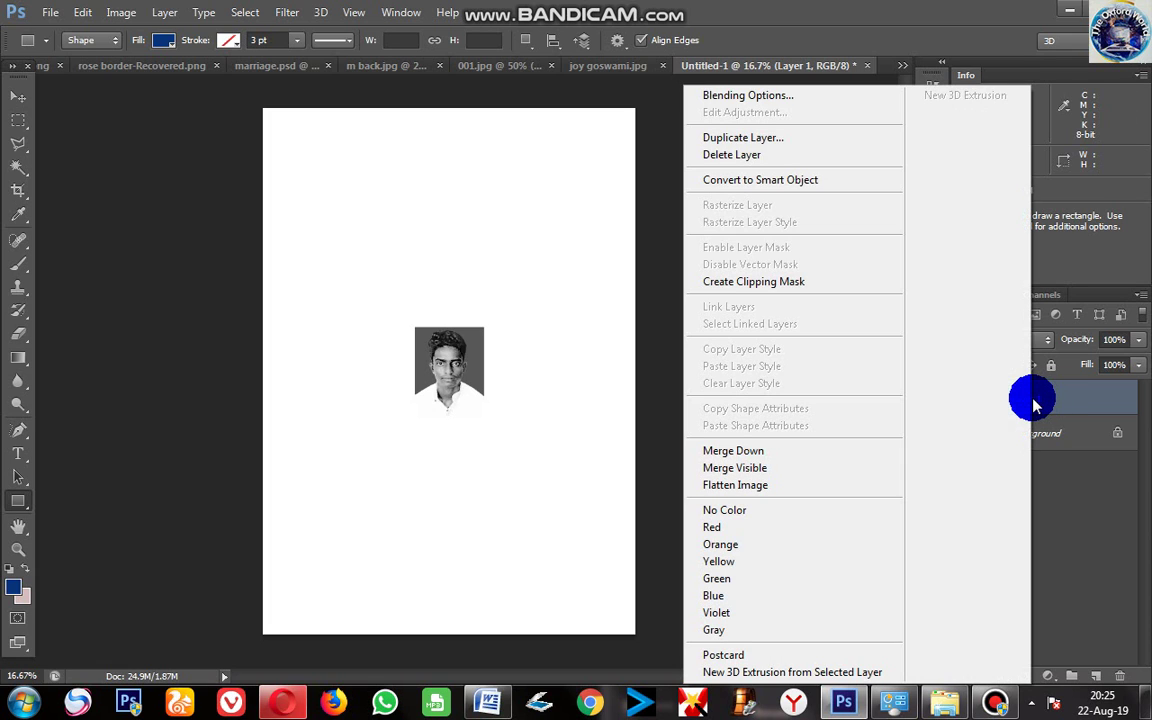
pyautogui.click(752, 97)
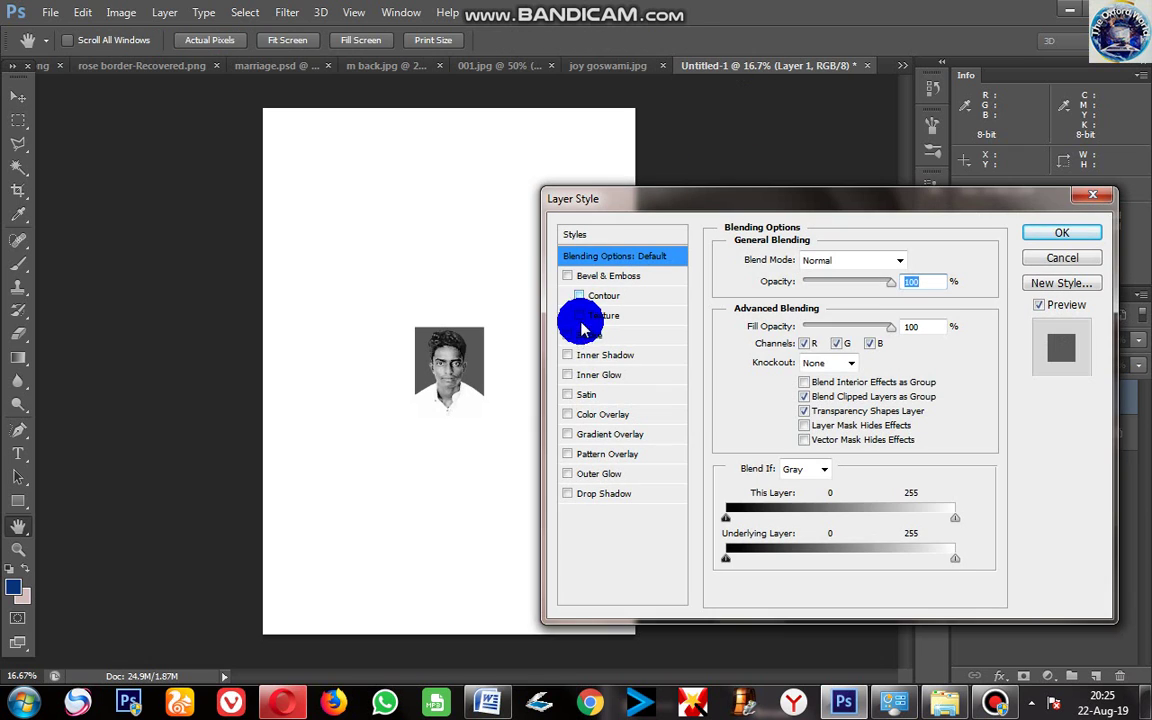
pyautogui.click(567, 335)
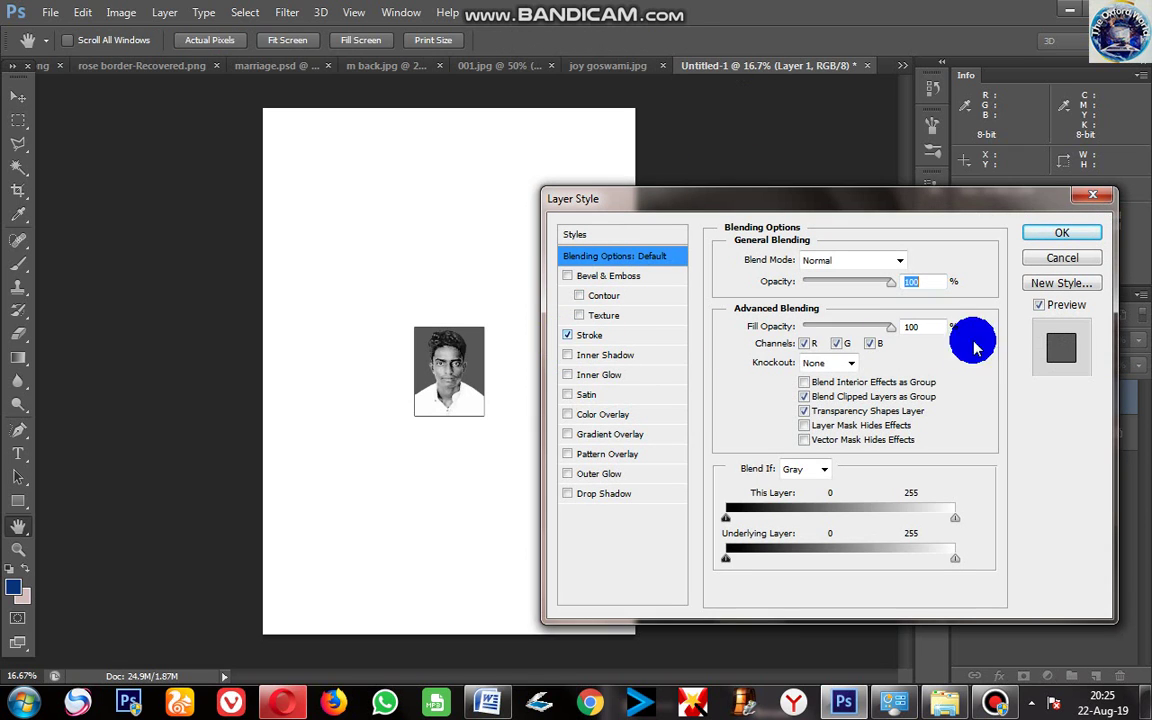
pyautogui.click(1068, 236)
pyautogui.press('u')
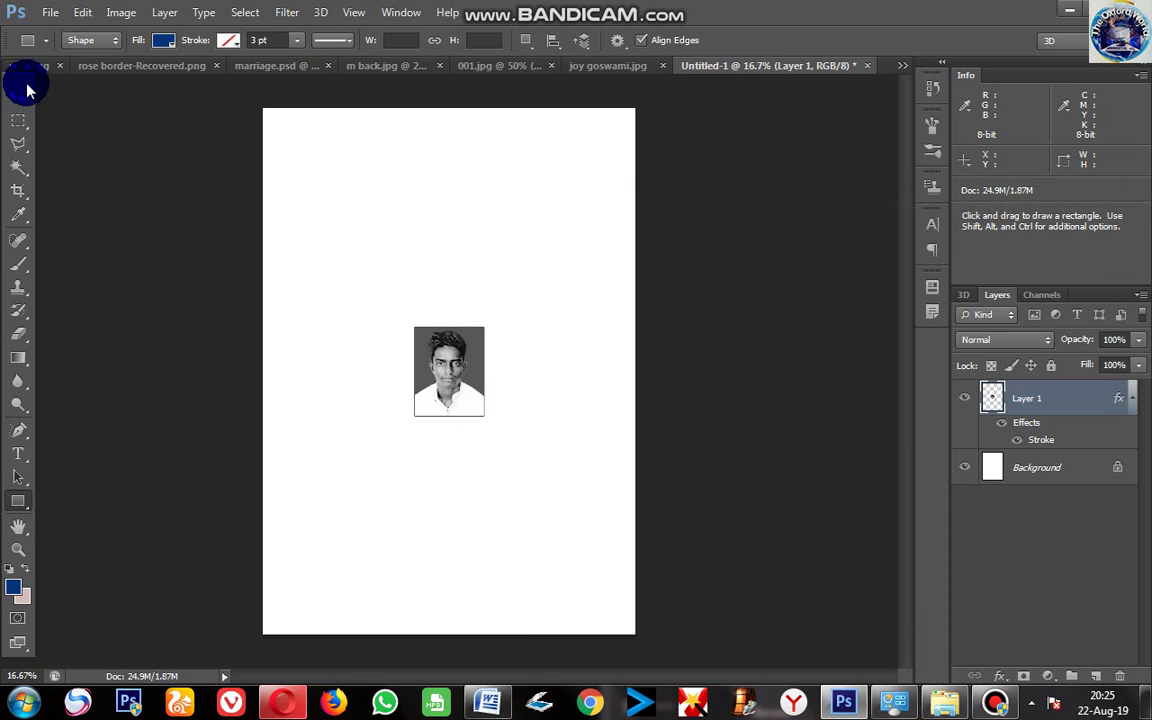
pyautogui.click(18, 96)
# - Place the portrait at the page's top-left, copy it alongside, then return to the rose border document
pyautogui.moveTo(449, 380)
pyautogui.mouseDown()
pyautogui.moveTo(347, 176)
pyautogui.moveTo(308, 174)
pyautogui.mouseUp()
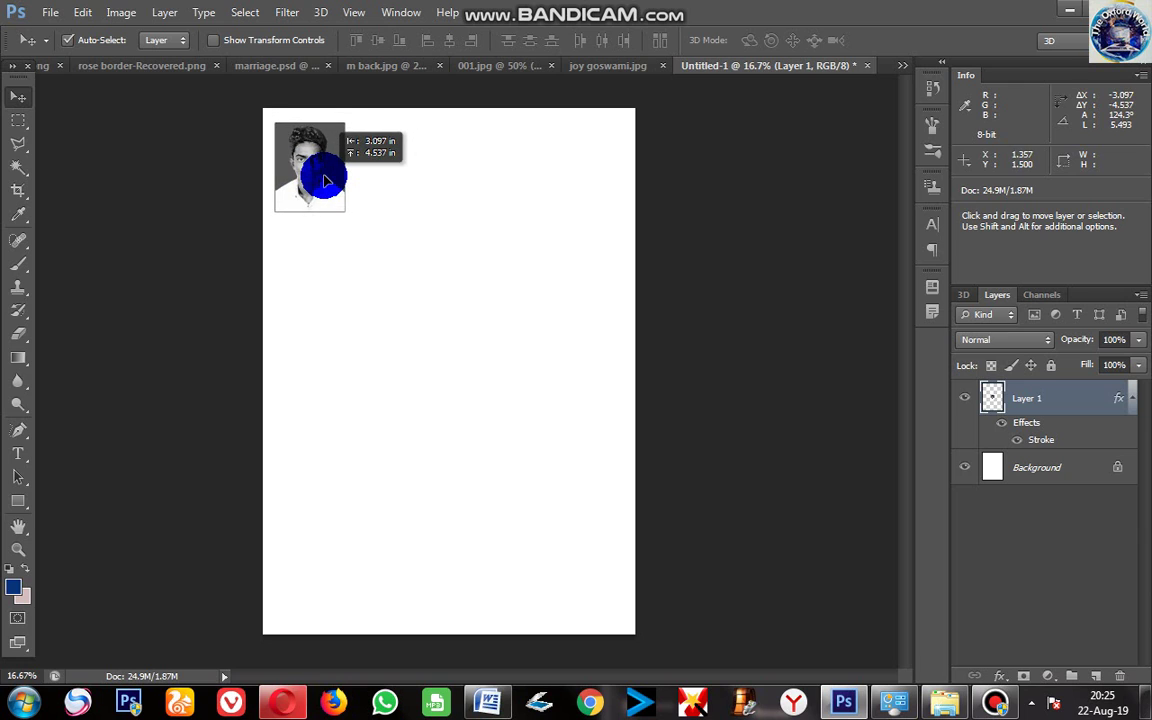
pyautogui.moveTo(368, 203); pyautogui.dragTo(310, 184)
pyautogui.moveTo(309, 181)
pyautogui.mouseDown()
pyautogui.moveTo(377, 235)
pyautogui.moveTo(316, 172)
pyautogui.mouseUp()
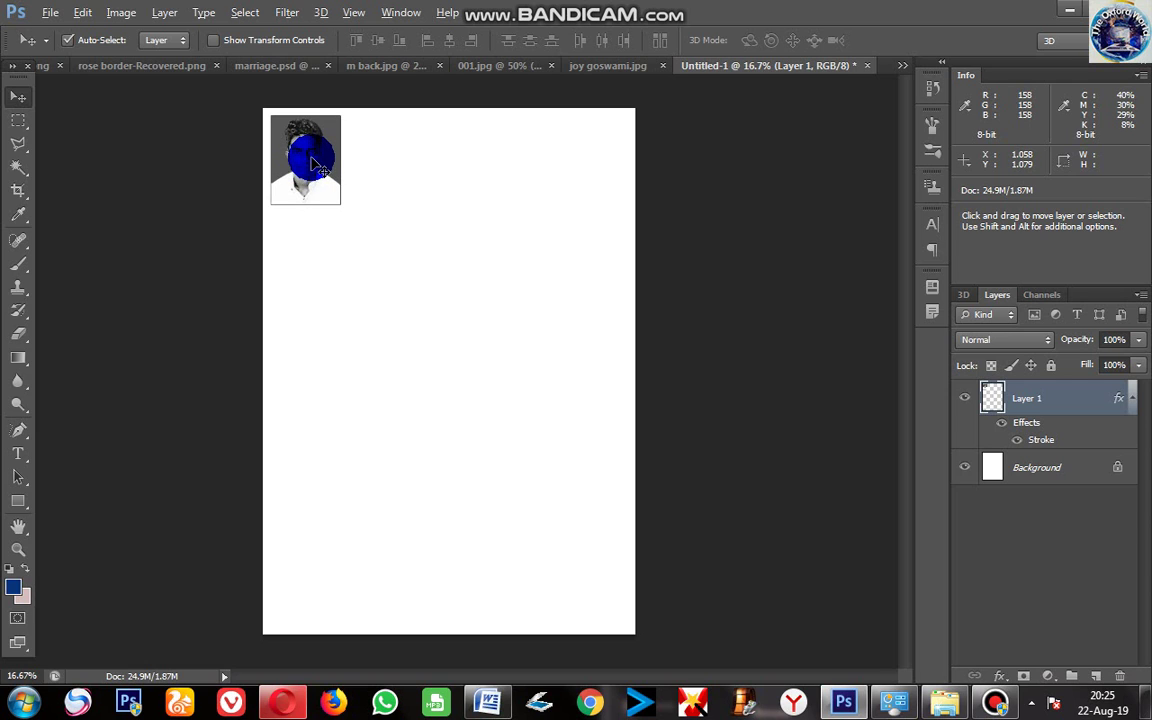
pyautogui.moveTo(316, 170); pyautogui.dragTo(539, 172)
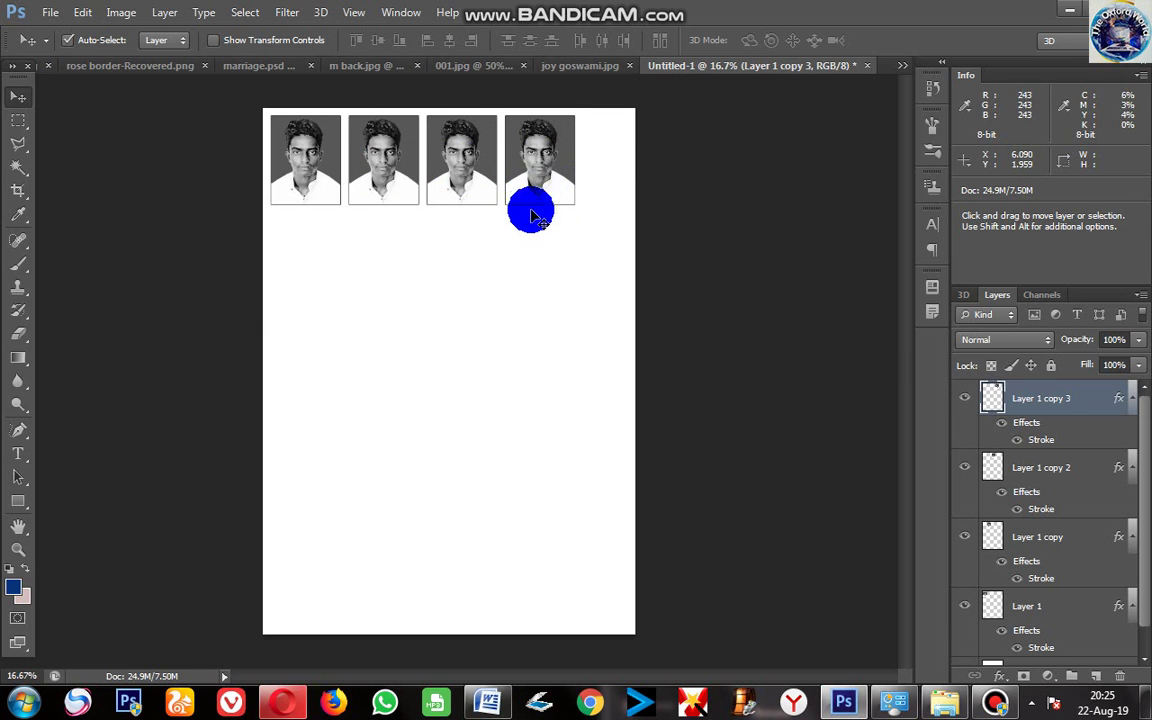
pyautogui.click(557, 292)
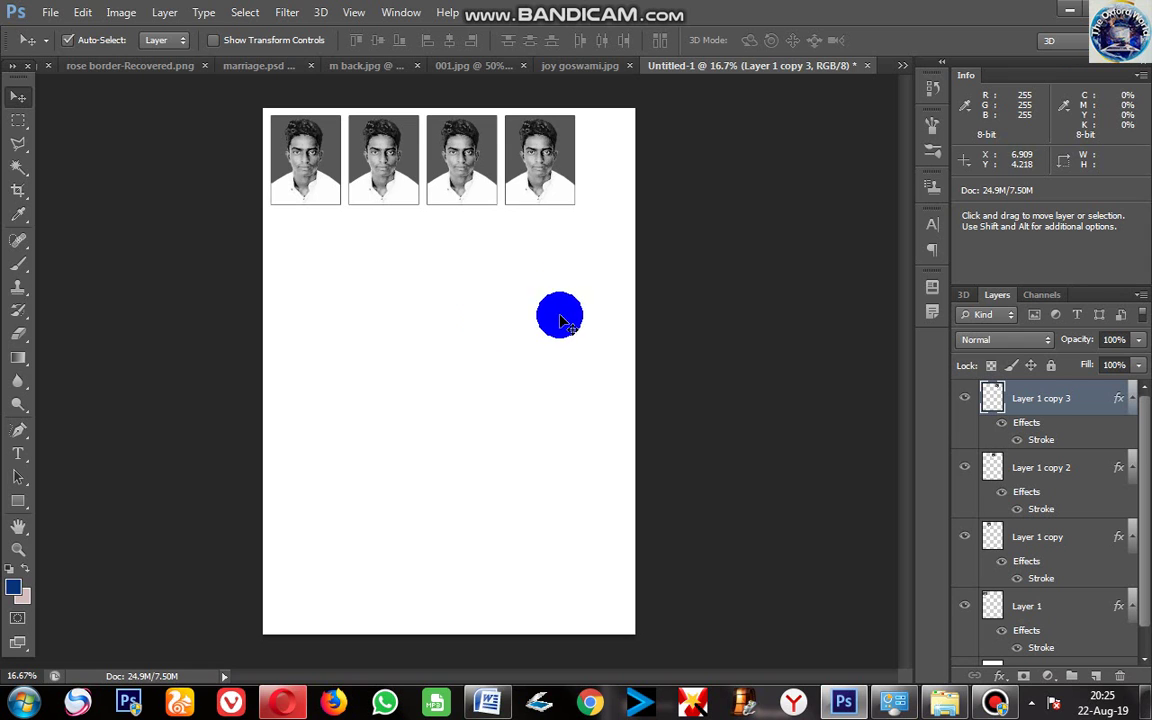
pyautogui.moveTo(563, 291)
pyautogui.mouseDown()
pyautogui.moveTo(130, 78)
pyautogui.moveTo(62, 100)
pyautogui.moveTo(760, 514)
pyautogui.mouseUp()
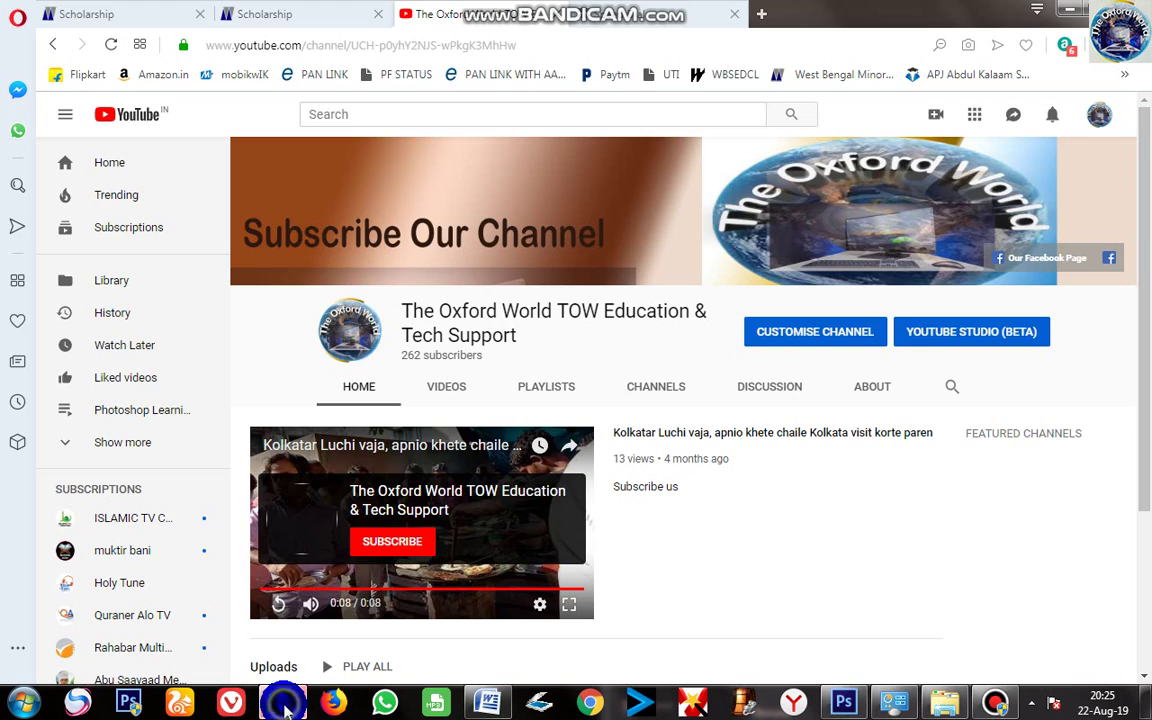
pyautogui.moveTo(760, 514); pyautogui.dragTo(530, 420)
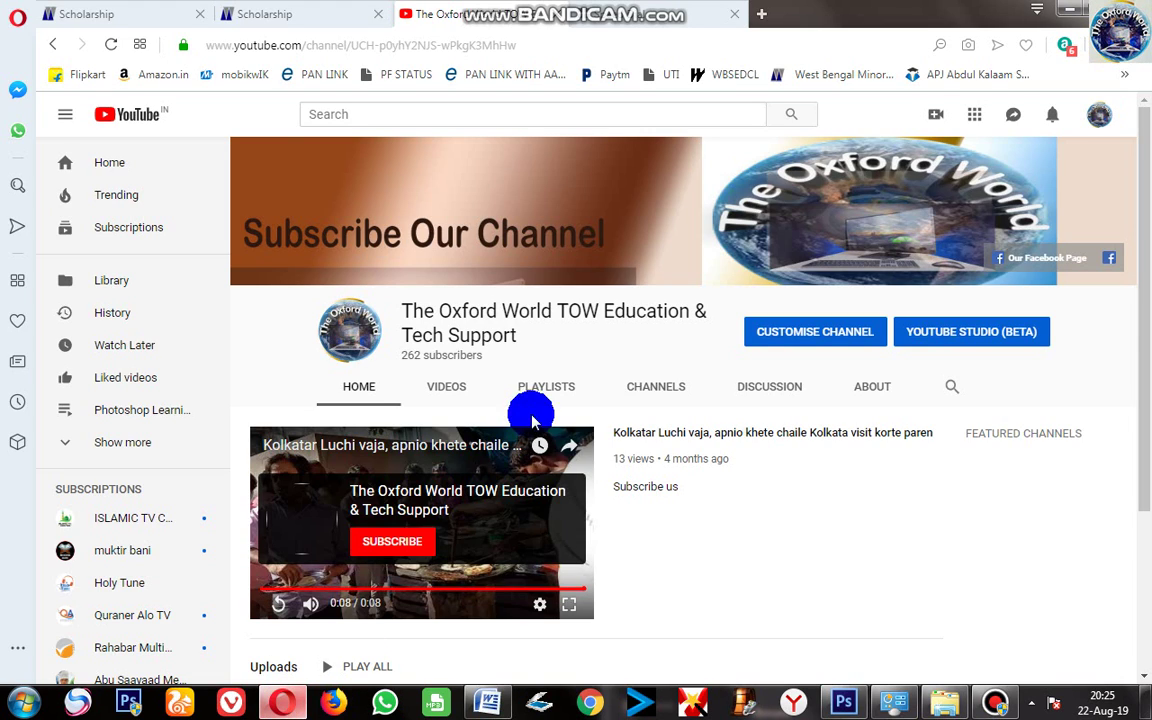